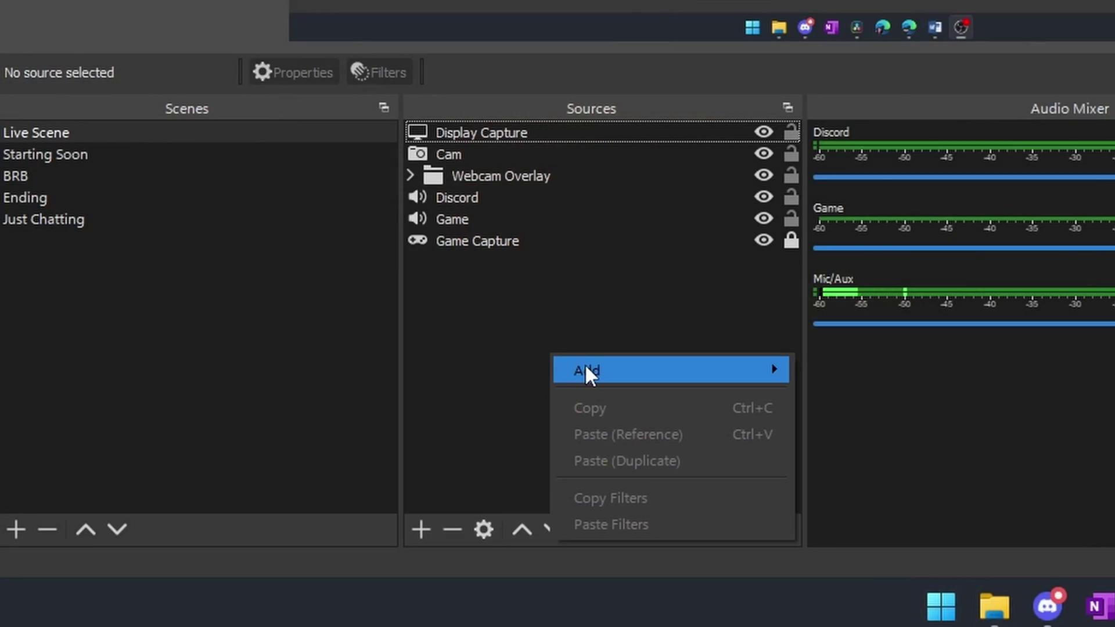
Add a new Browser source from the Sources dock.
mouse_move(585, 367)
left_click(926, 165)
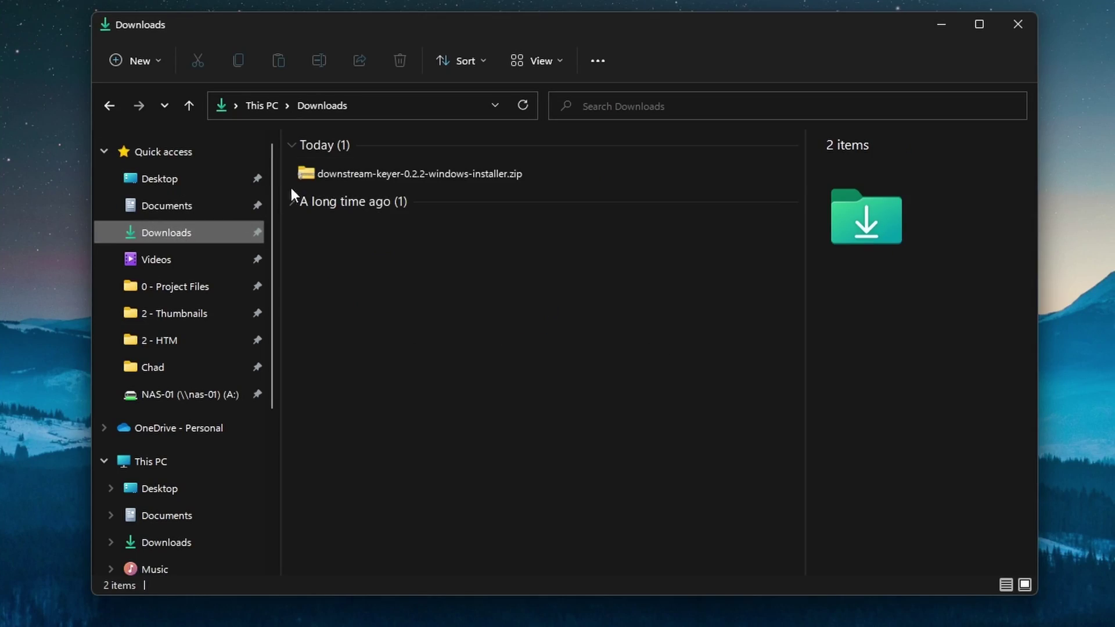
Extract the Downstream Keyer zip to its suggested folder.
right_click(338, 176)
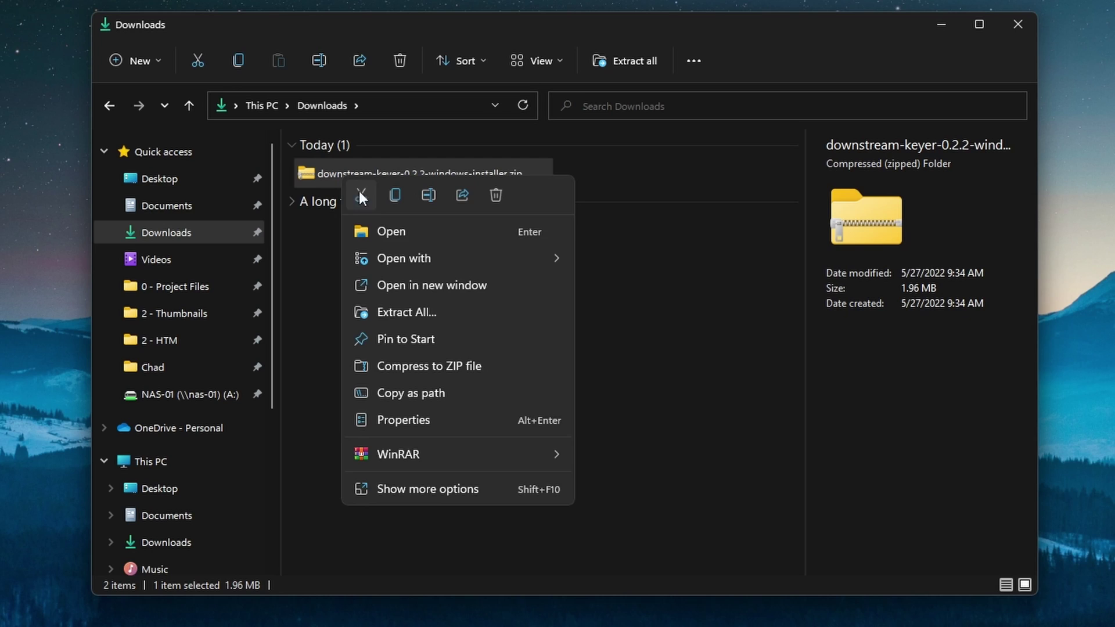
left_click(404, 312)
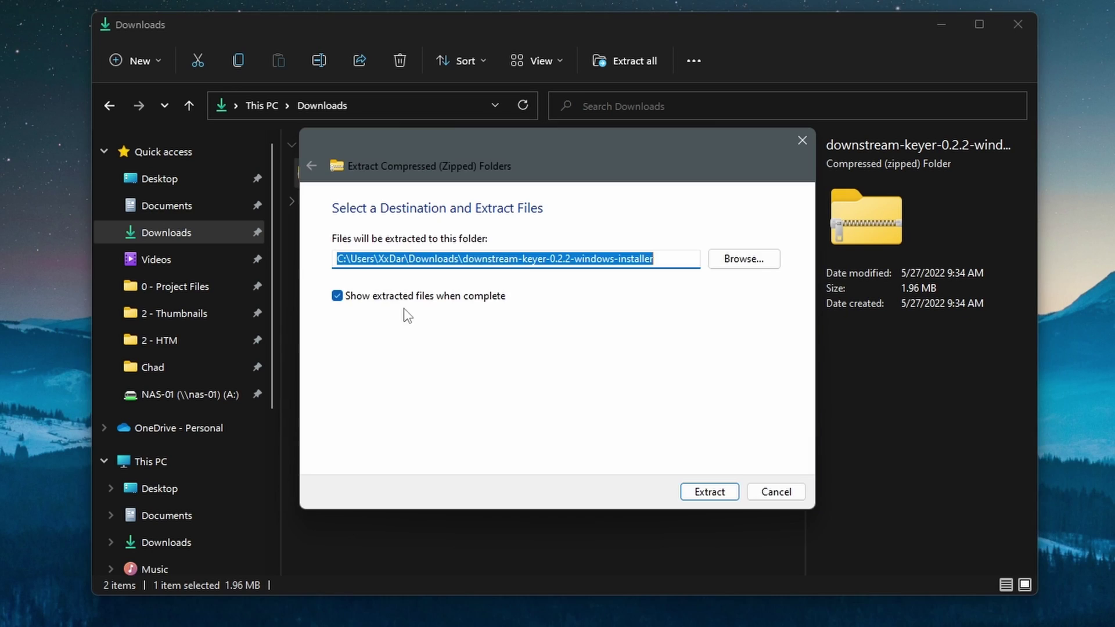
left_click(720, 491)
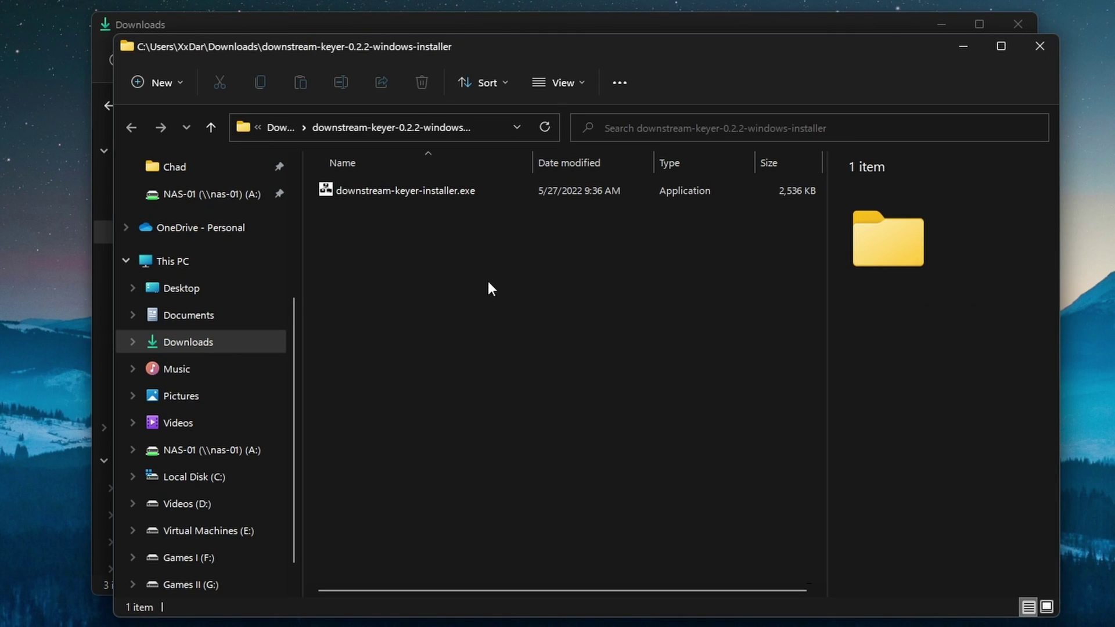
Run the extracted installer as administrator, allowing it past the SmartScreen warning.
right_click(392, 191)
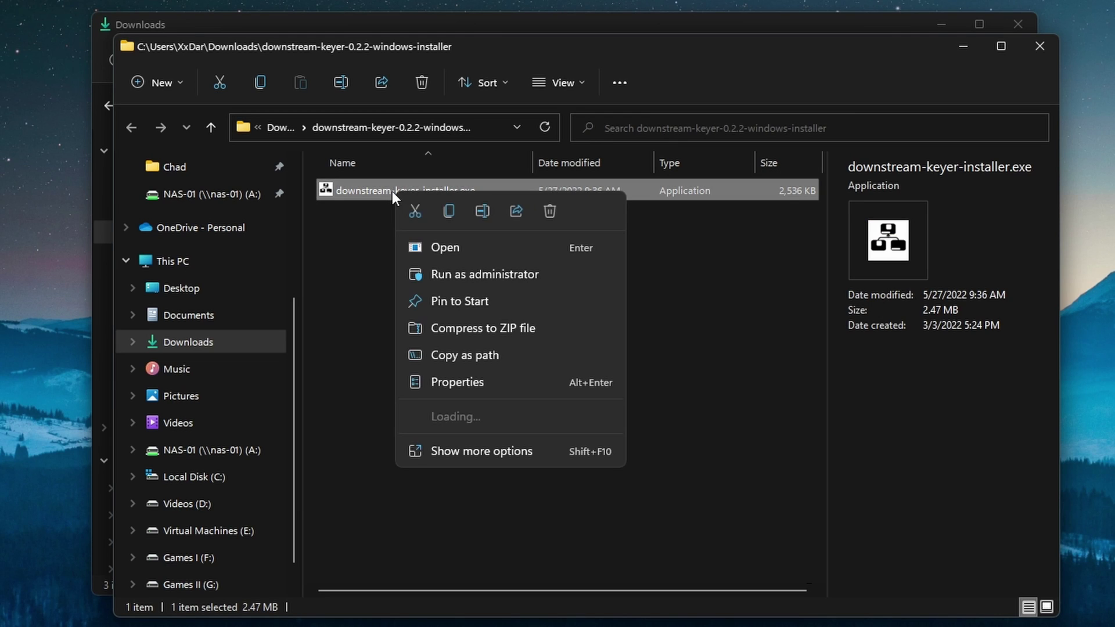
left_click(447, 274)
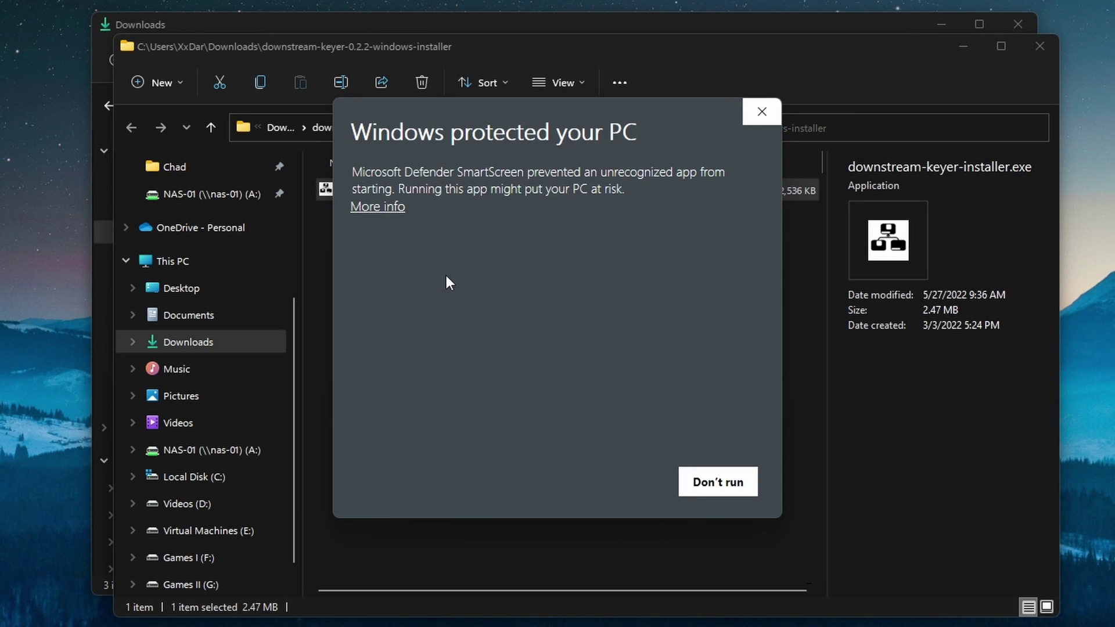
left_click(394, 208)
left_click(601, 483)
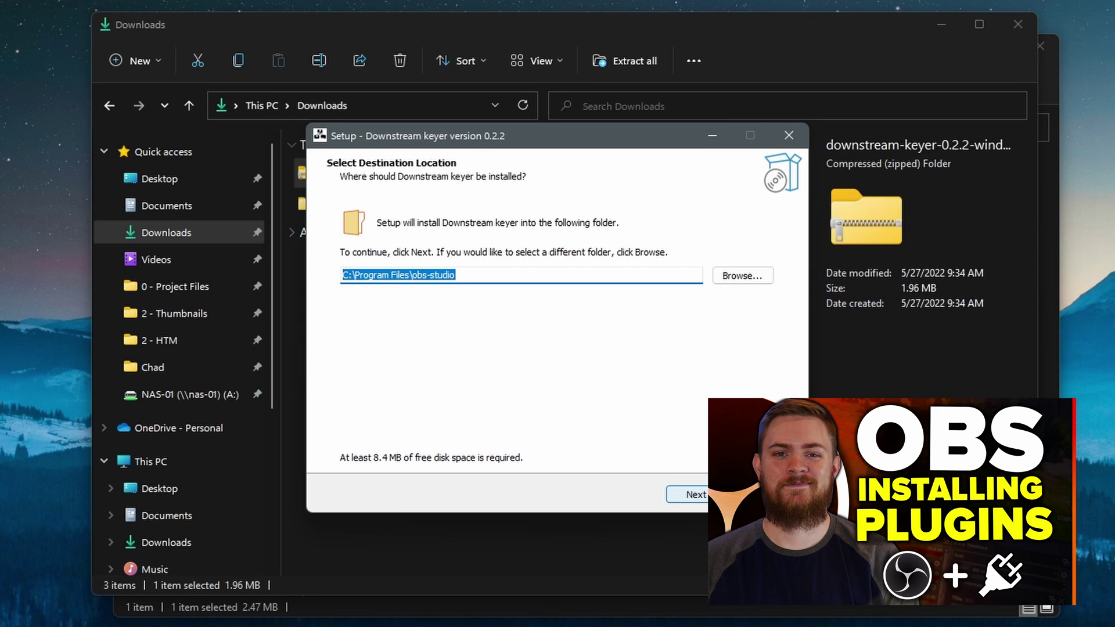
Install Downstream Keyer into C:\Program Files\obs-studio, accepting the existing folder and default Start Menu folder.
left_click(715, 501)
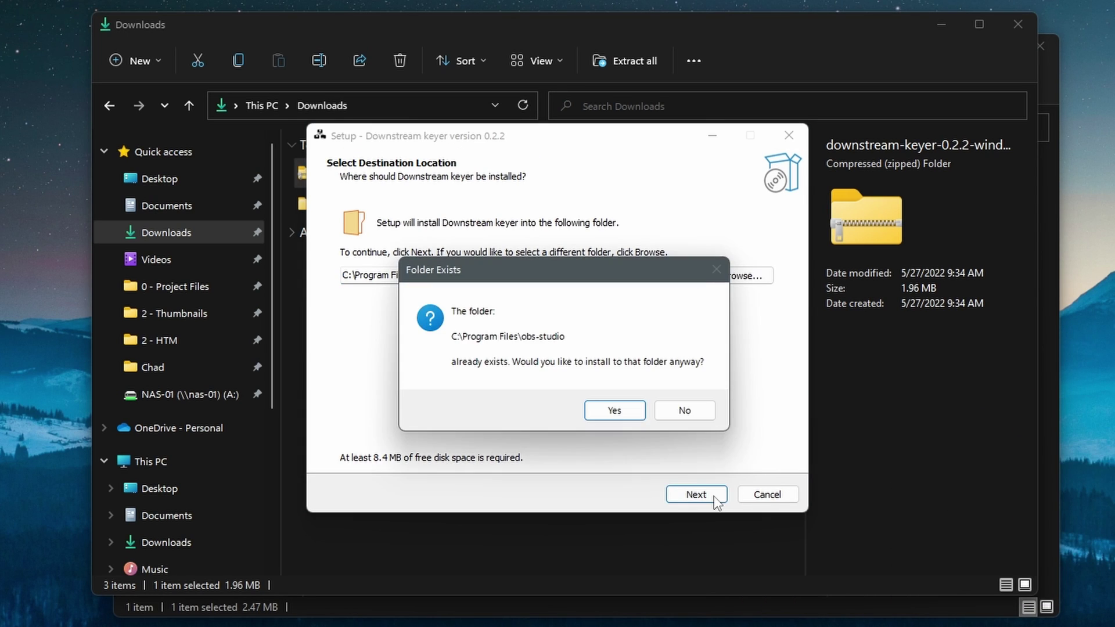
left_click(633, 411)
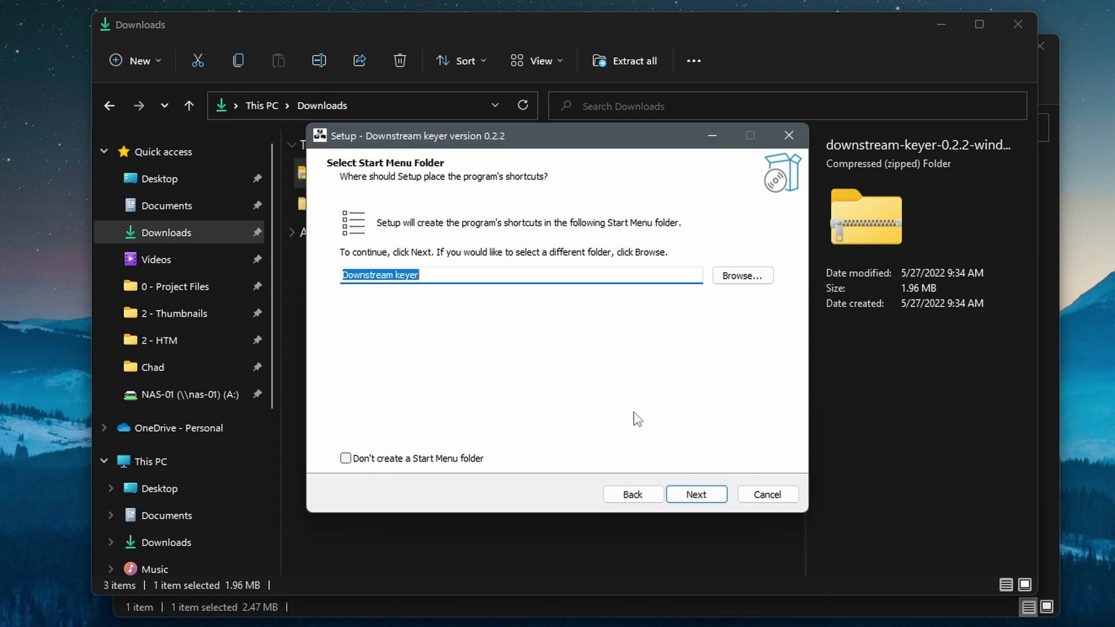
left_click(694, 497)
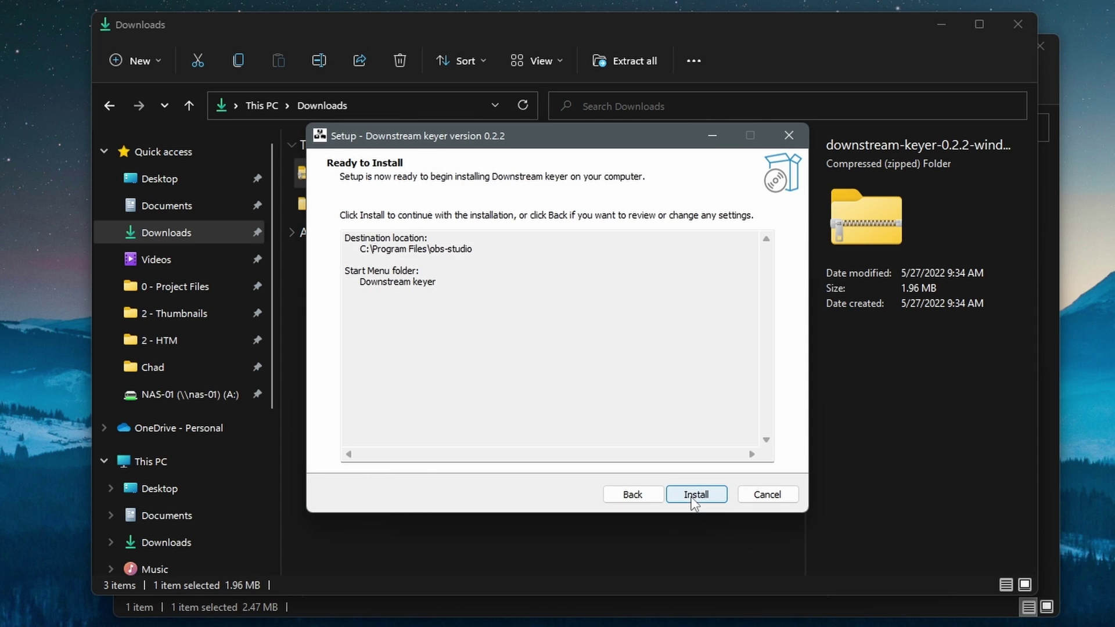
left_click(694, 497)
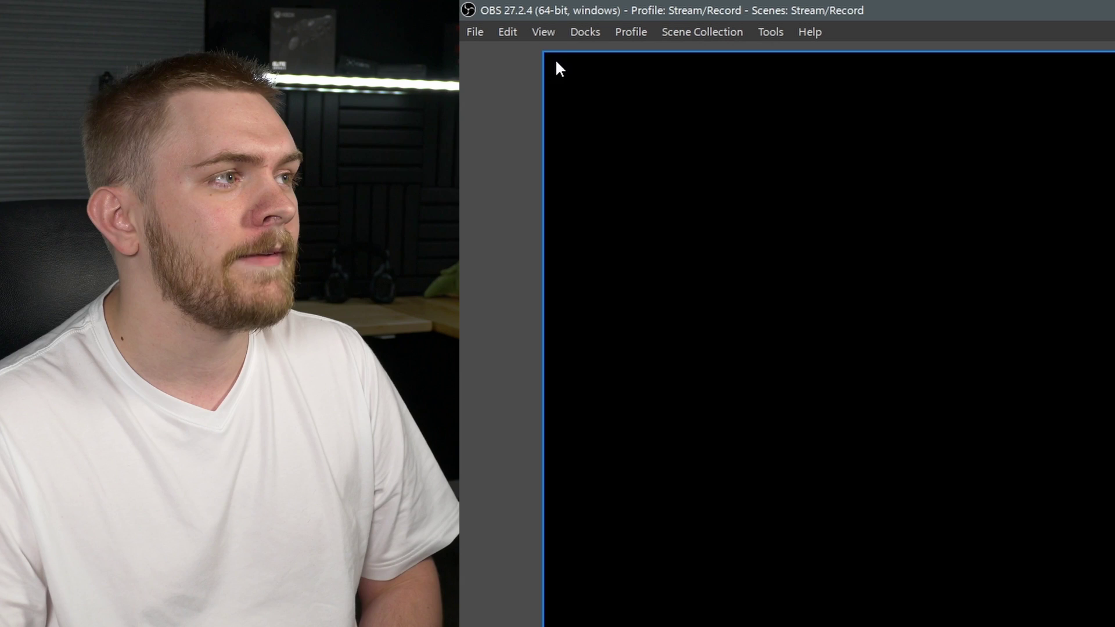
Enable the Downstream Keyer dock from the Docks menu.
left_click(583, 29)
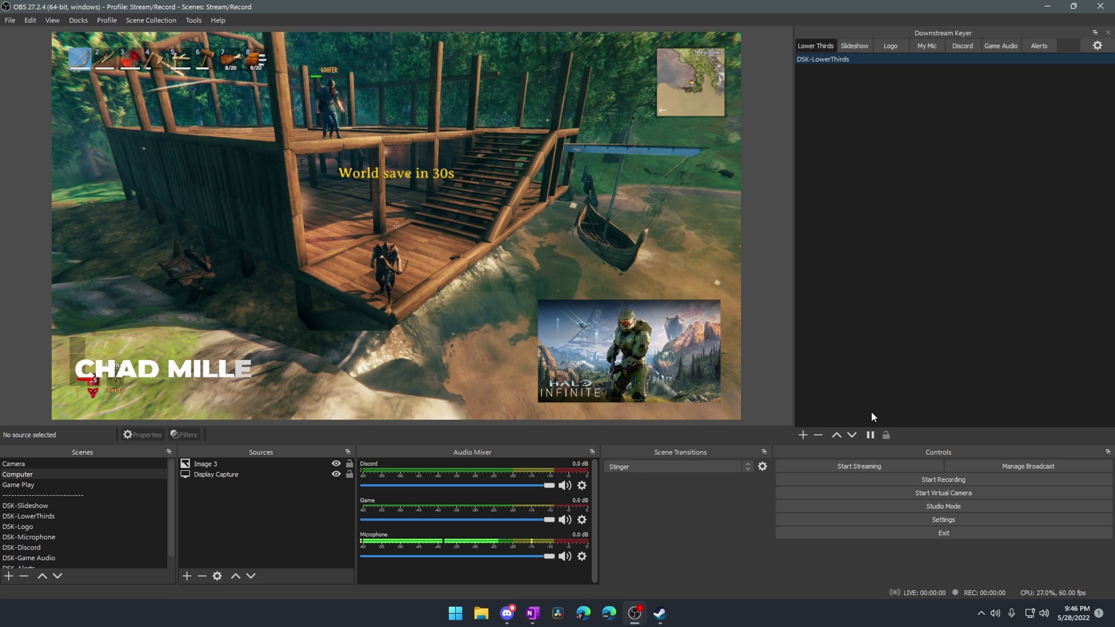
Show the Slideshow keyer and check its inset stays visible in the Camera and Computer scenes.
left_click(683, 338)
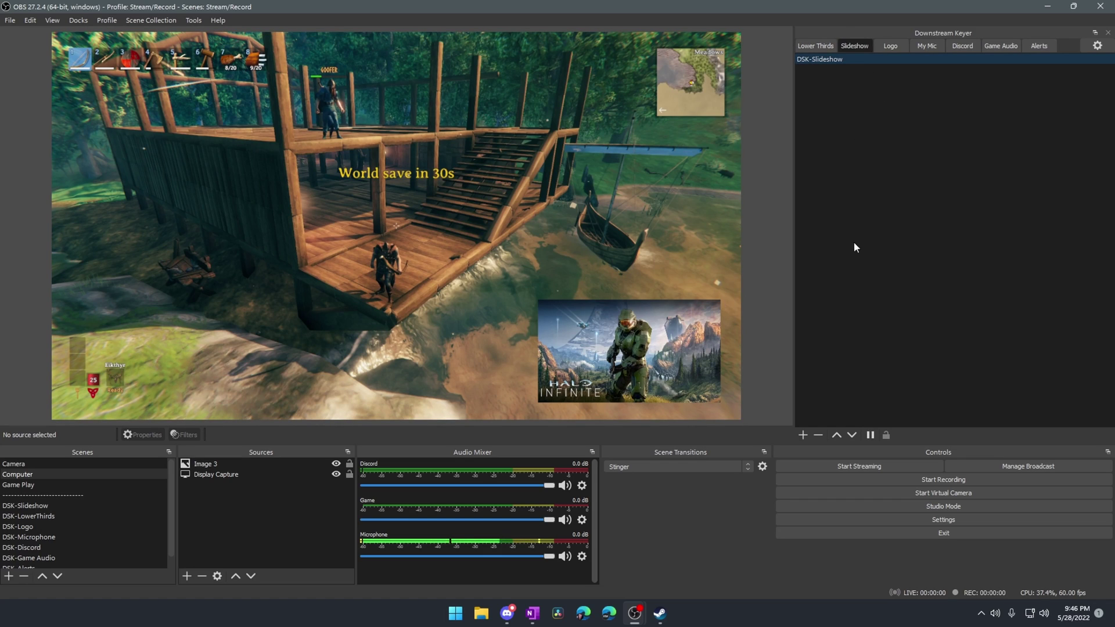
left_click(36, 465)
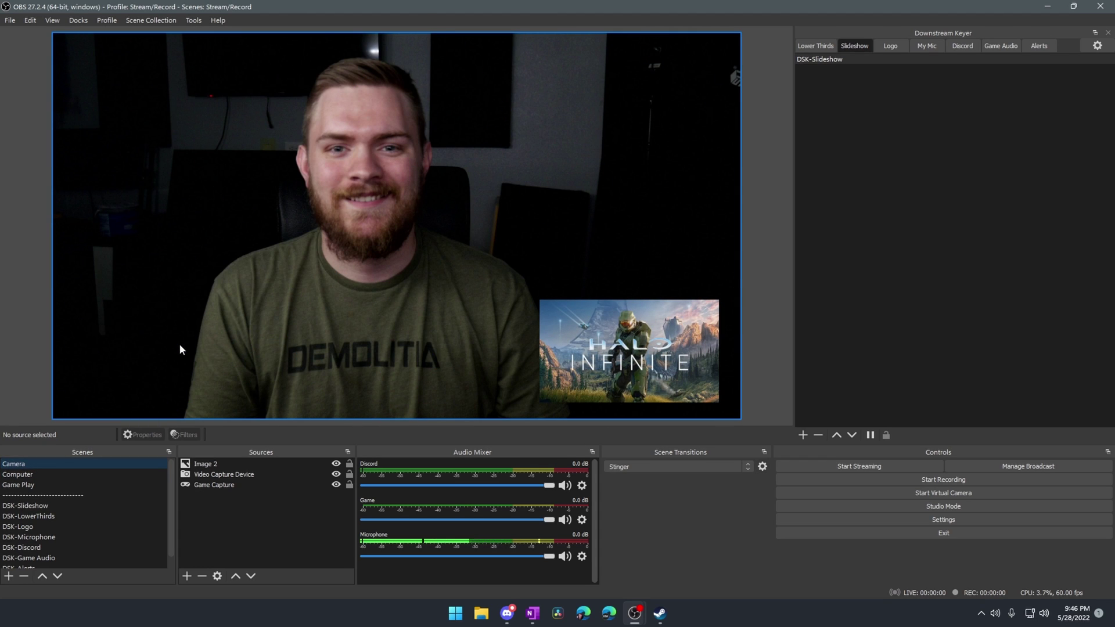
left_click(66, 473)
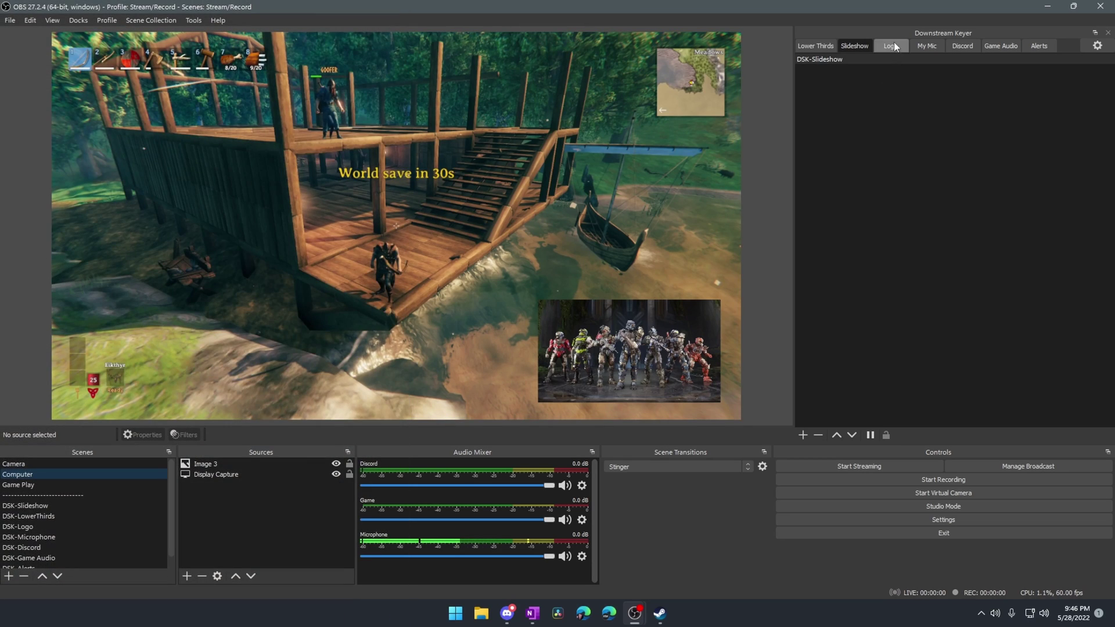
Check the Logo keyer on the Camera scene, then hide the Slideshow overlay and return to Computer.
left_click(892, 45)
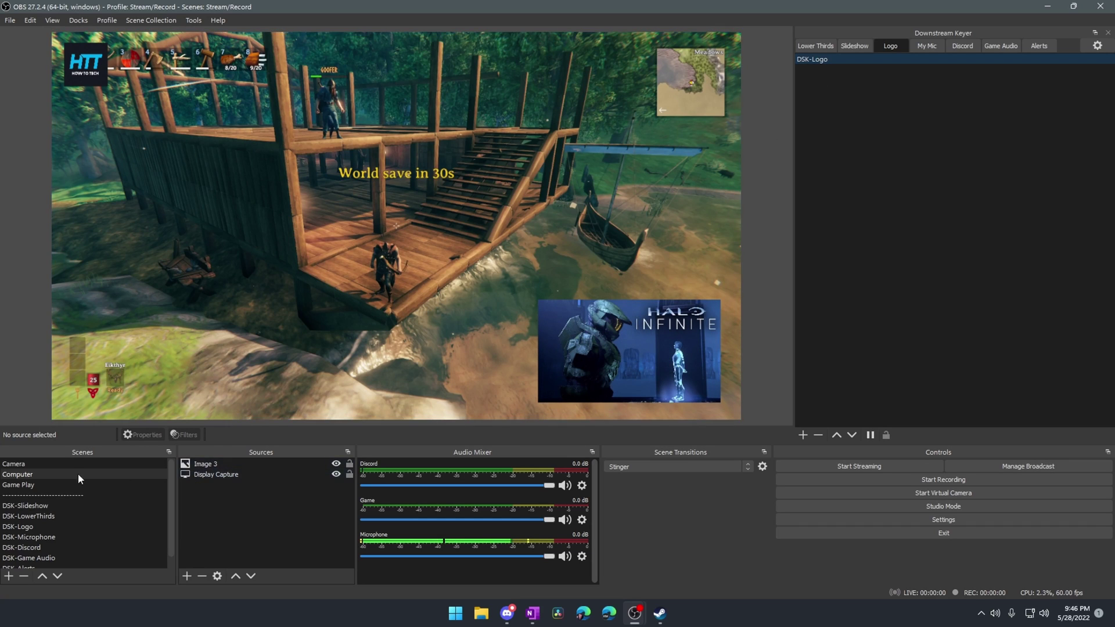
left_click(59, 462)
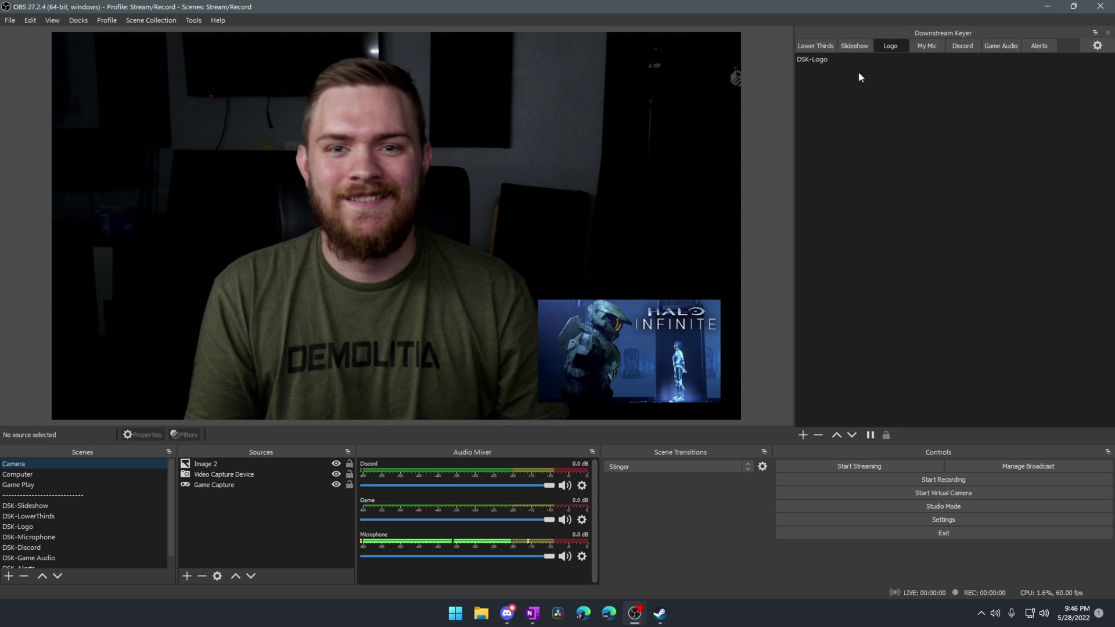
left_click(854, 45)
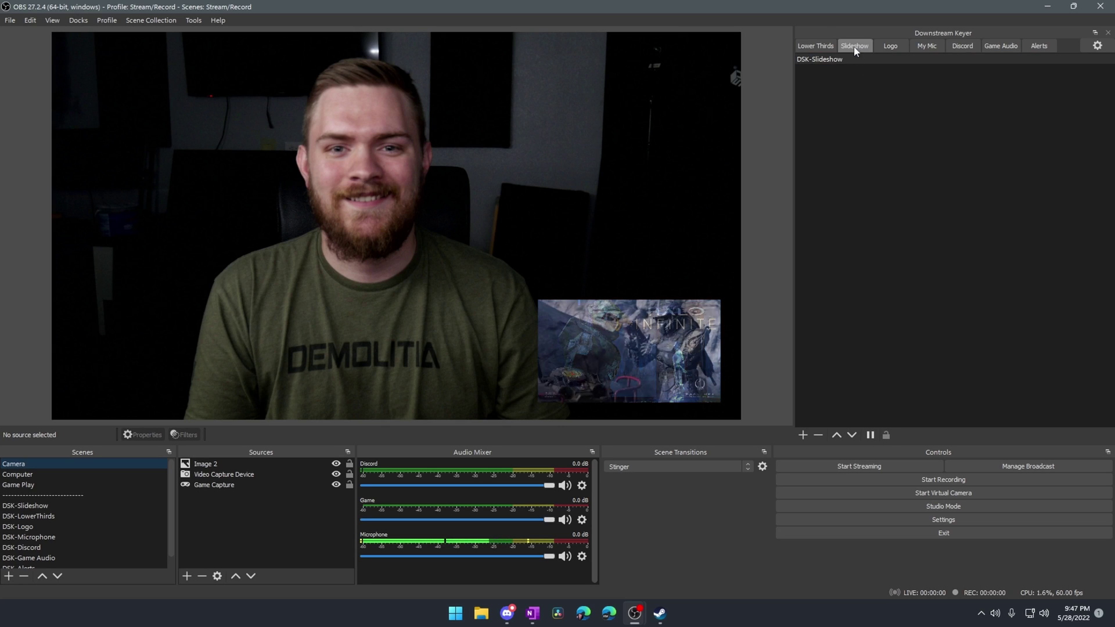
left_click(871, 436)
left_click(51, 473)
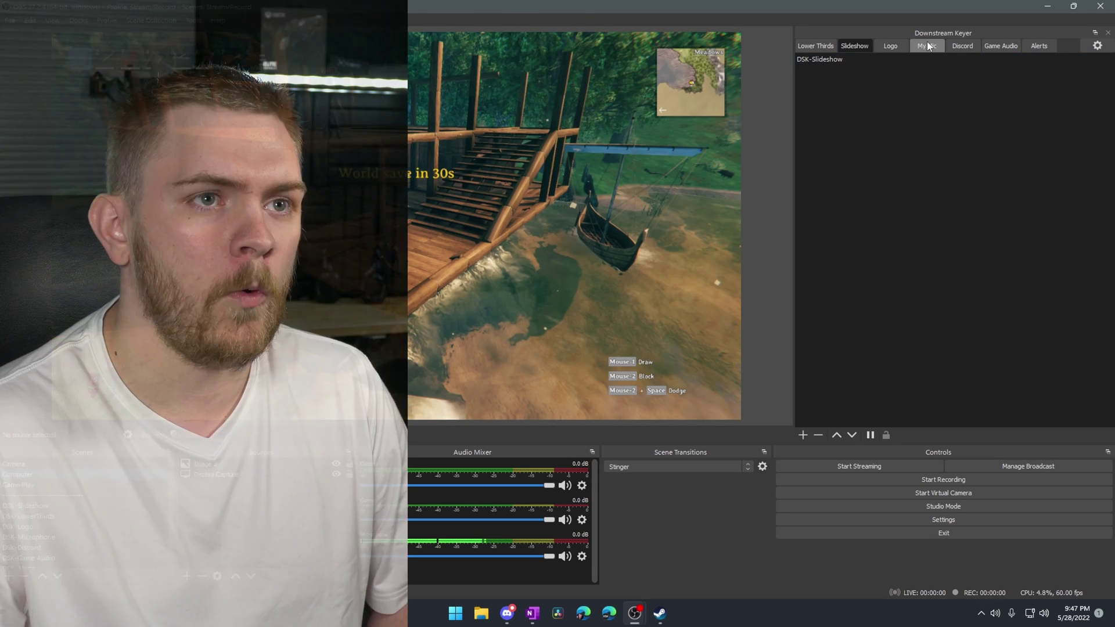
Pause the My Mic keyer so its microphone track leaves the mixer.
left_click(926, 46)
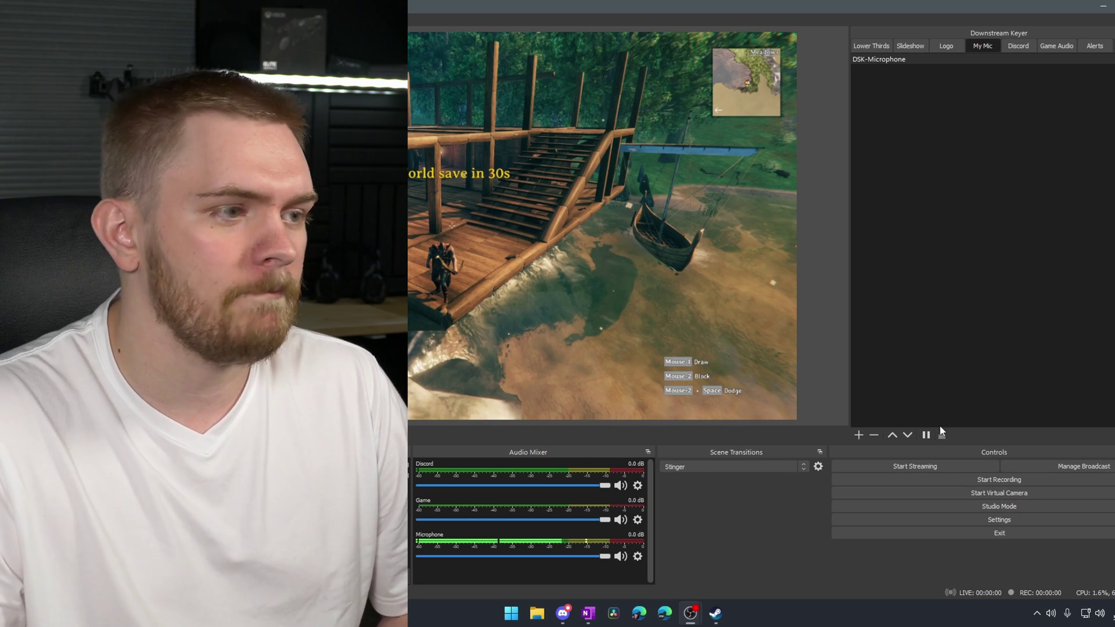
left_click(925, 436)
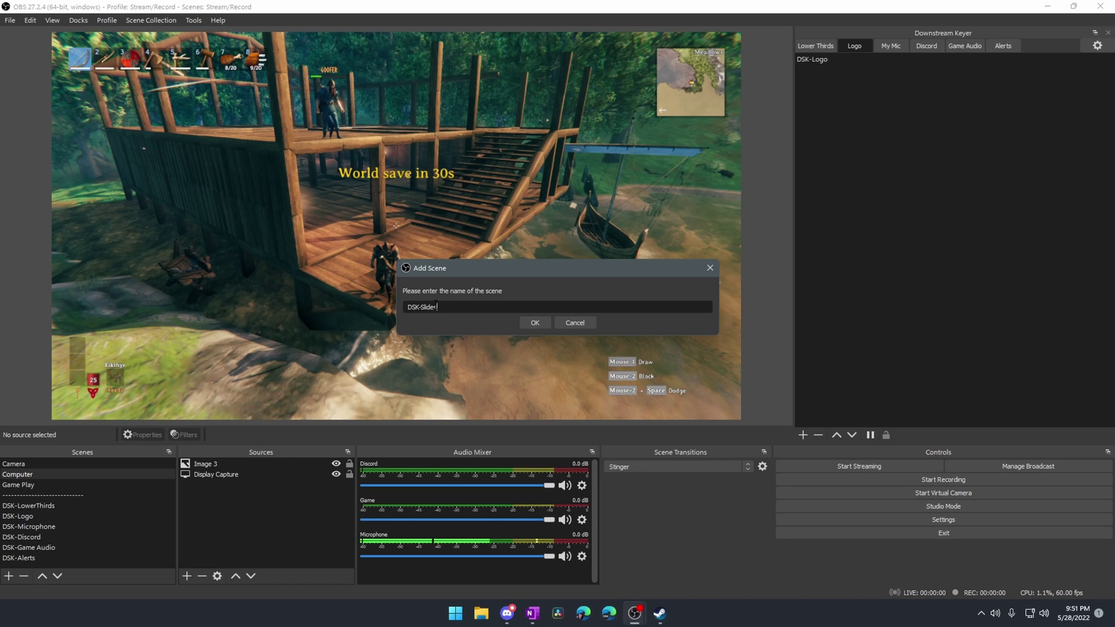
Finish naming the new scene DSK-Slideshow and create it.
type("w")
key("Return")
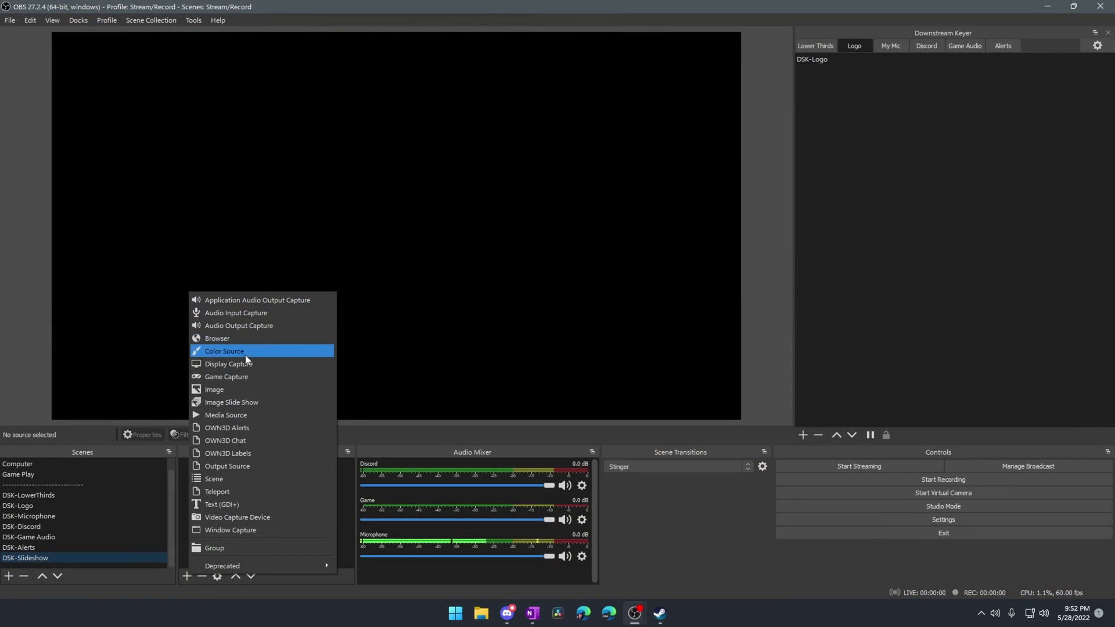
Add an Image Slide Show source to DSK-Slideshow with 2000 ms between slides.
left_click(246, 402)
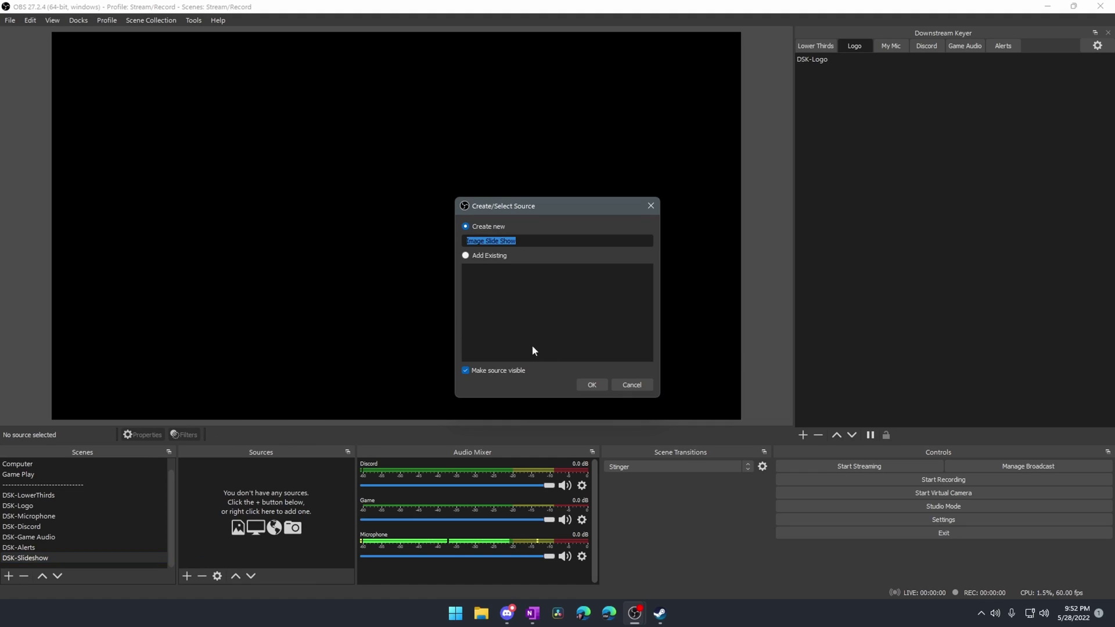
left_click(592, 385)
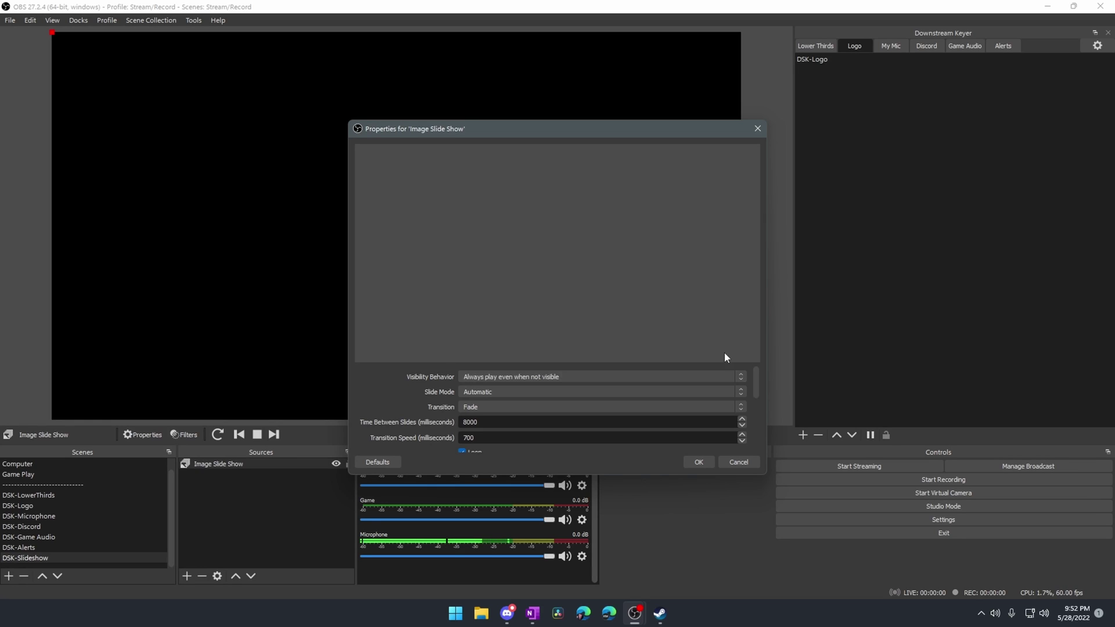
scroll(757, 380, "down", 1)
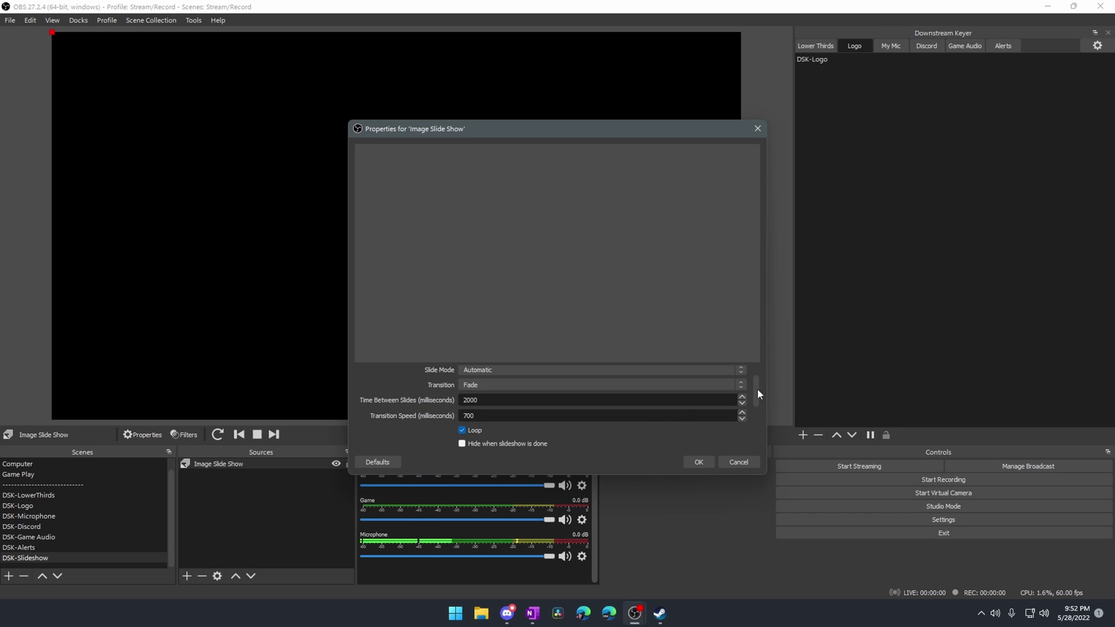
left_click_drag(757, 395, 715, 424)
Load the Downloads\Test image folder into the slideshow and stretch it to fill the canvas.
left_click(740, 389)
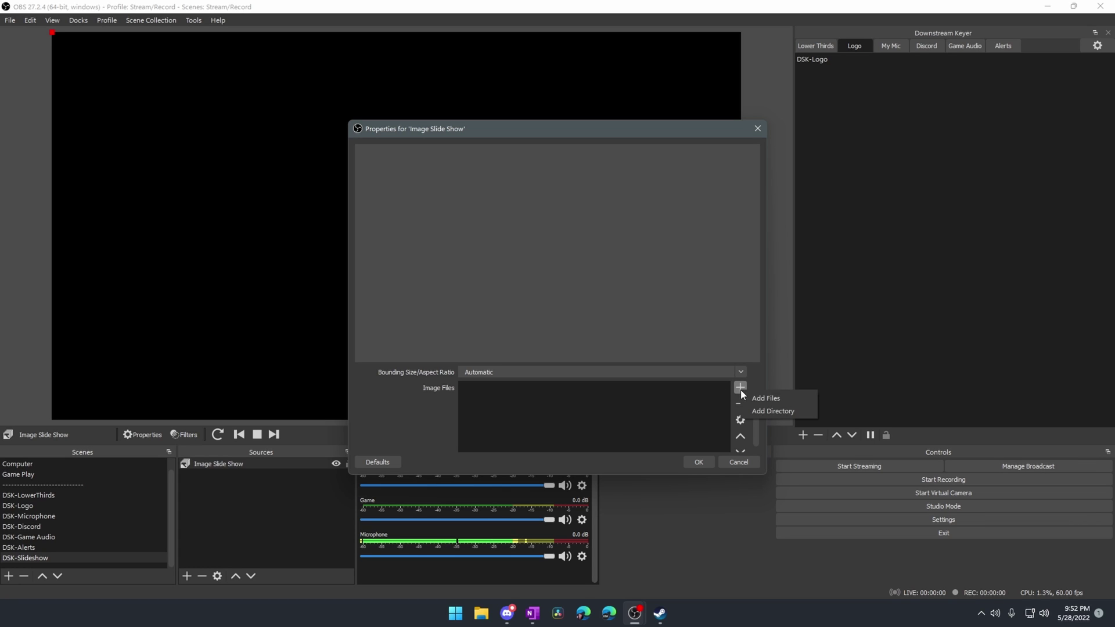
left_click(762, 411)
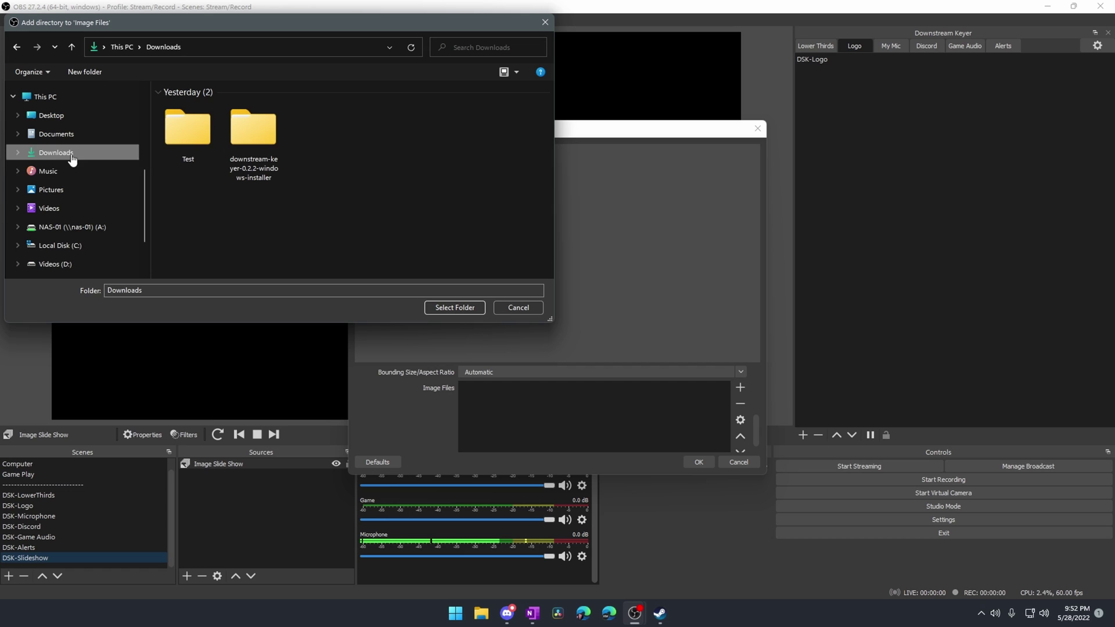
double_click(197, 131)
left_click(454, 307)
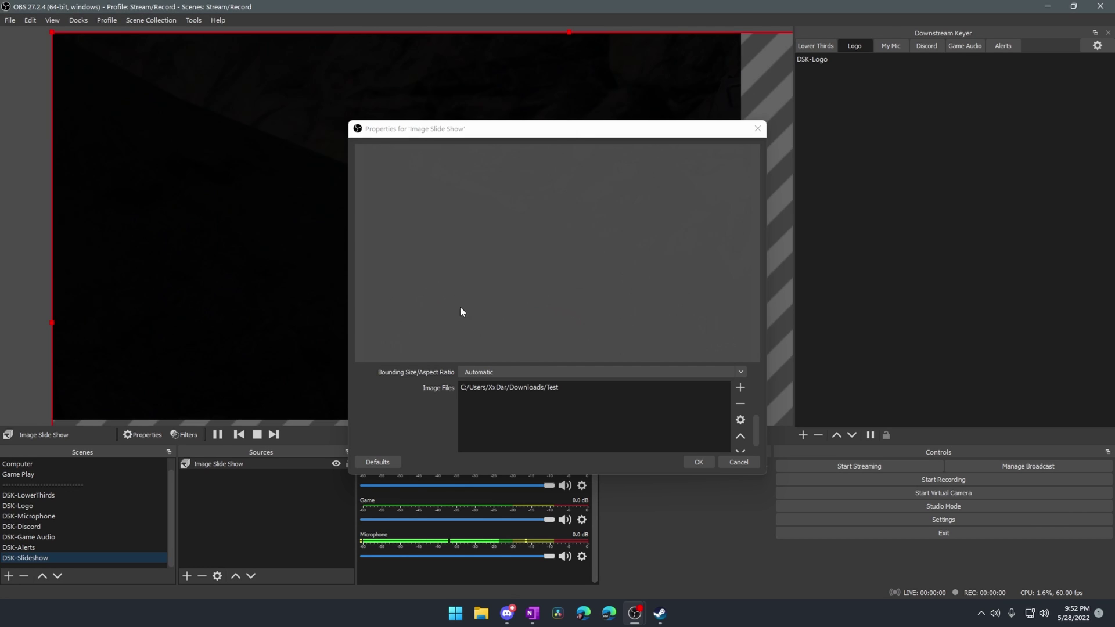
left_click(702, 462)
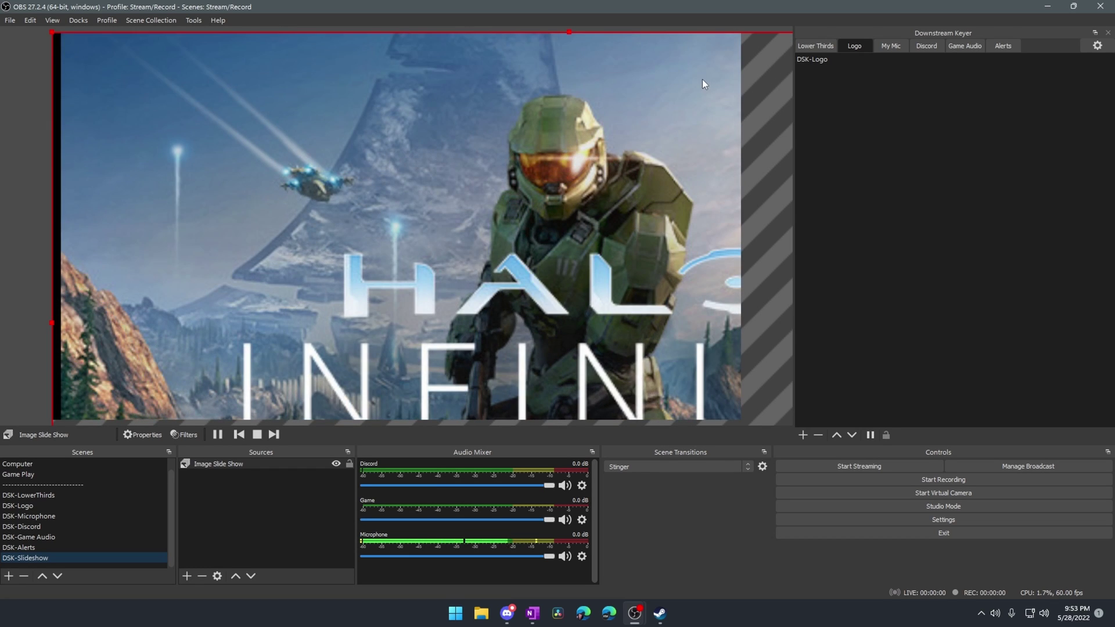
left_click_drag(51, 32, 272, 80)
Shrink the Halo slideshow into a small inset in the canvas's top-right corner.
left_click_drag(145, 55, 667, 202)
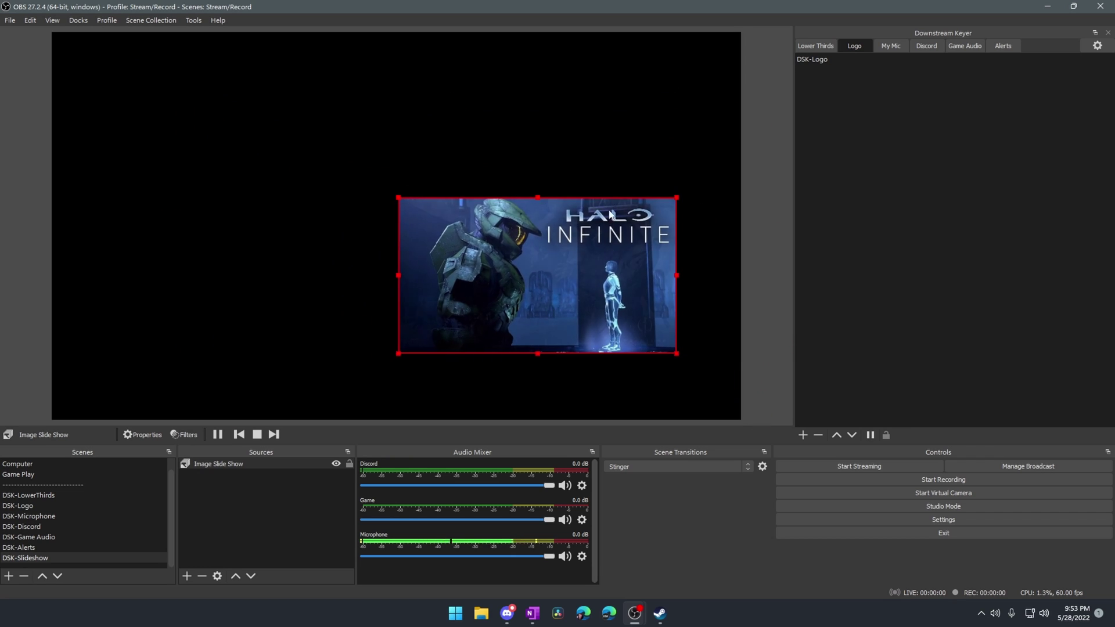
left_click_drag(603, 247, 643, 209)
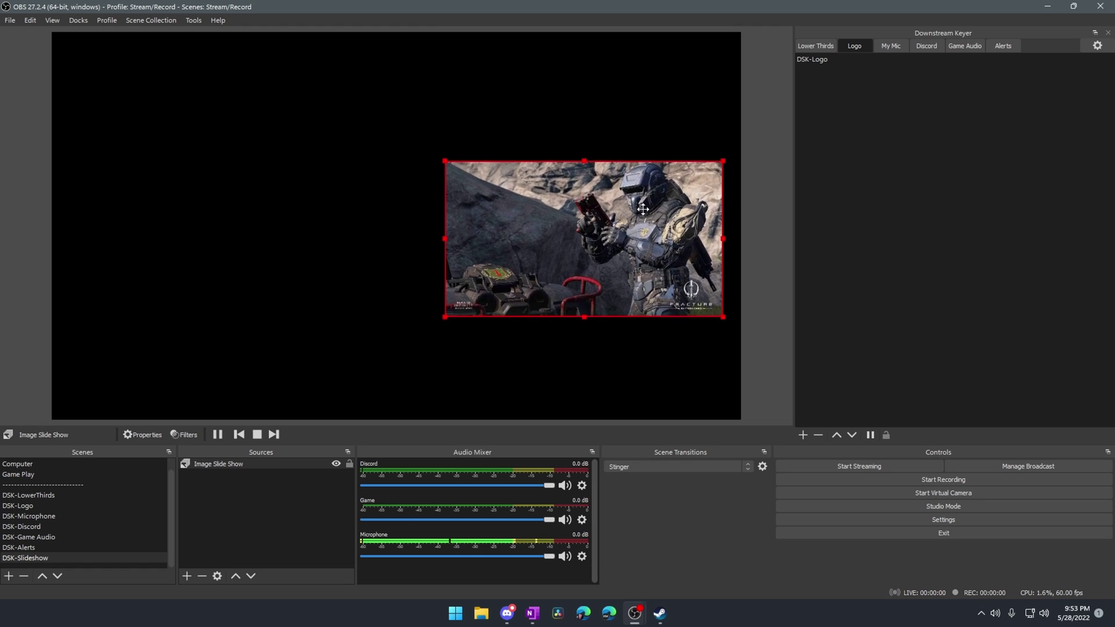
left_click_drag(443, 157, 574, 229)
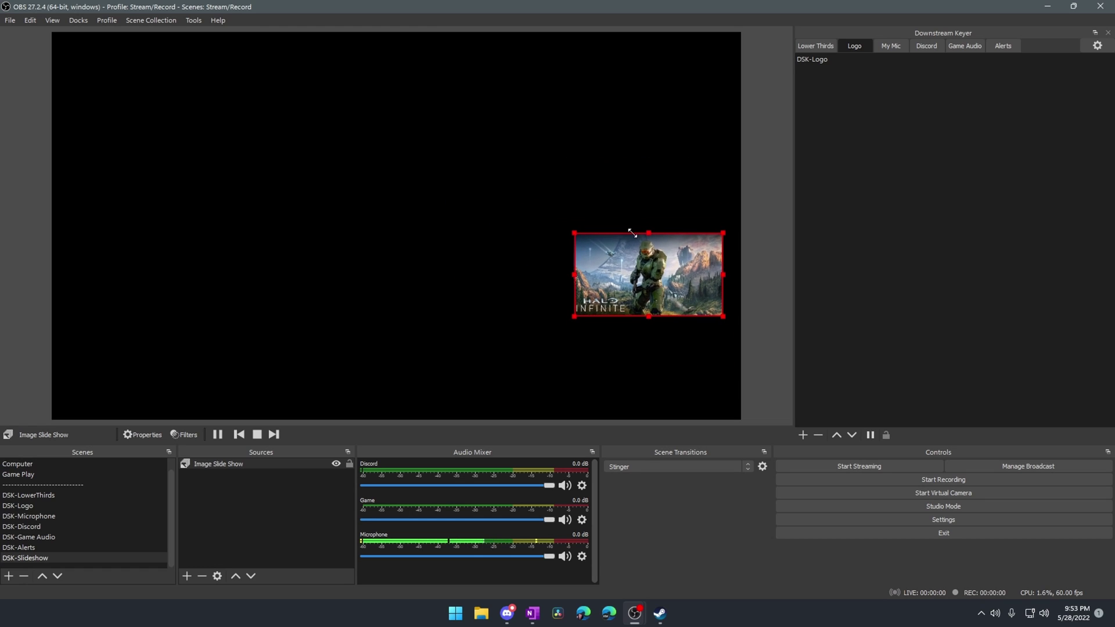
left_click_drag(670, 283, 680, 89)
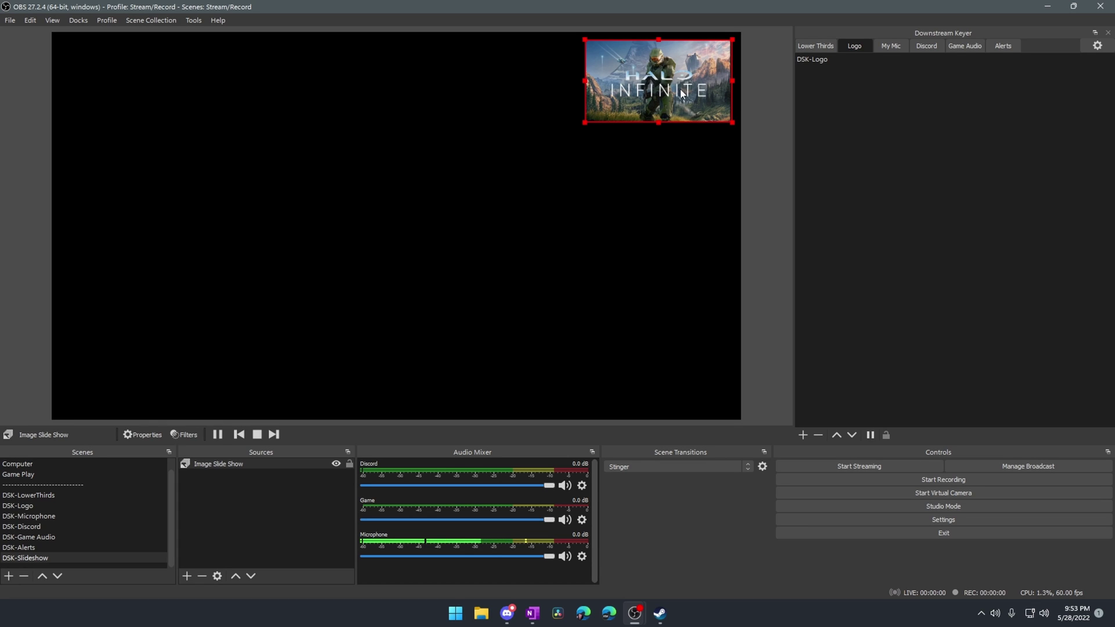
left_click(729, 180)
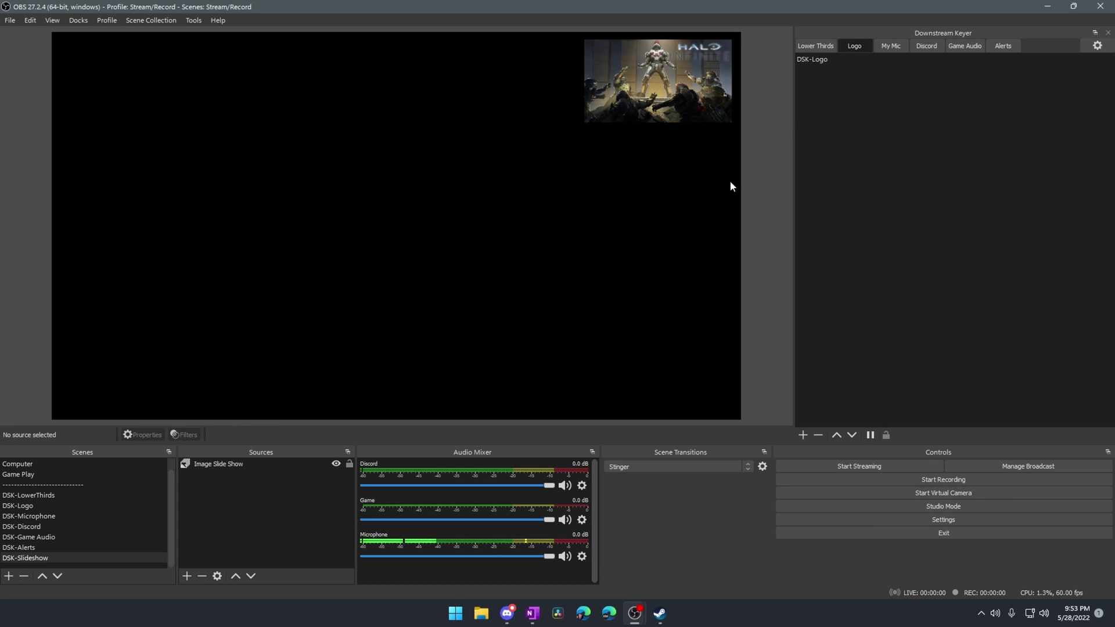
With the Computer scene live, add a Downstream Keyer tab named Slideshow and open it.
left_click(37, 465)
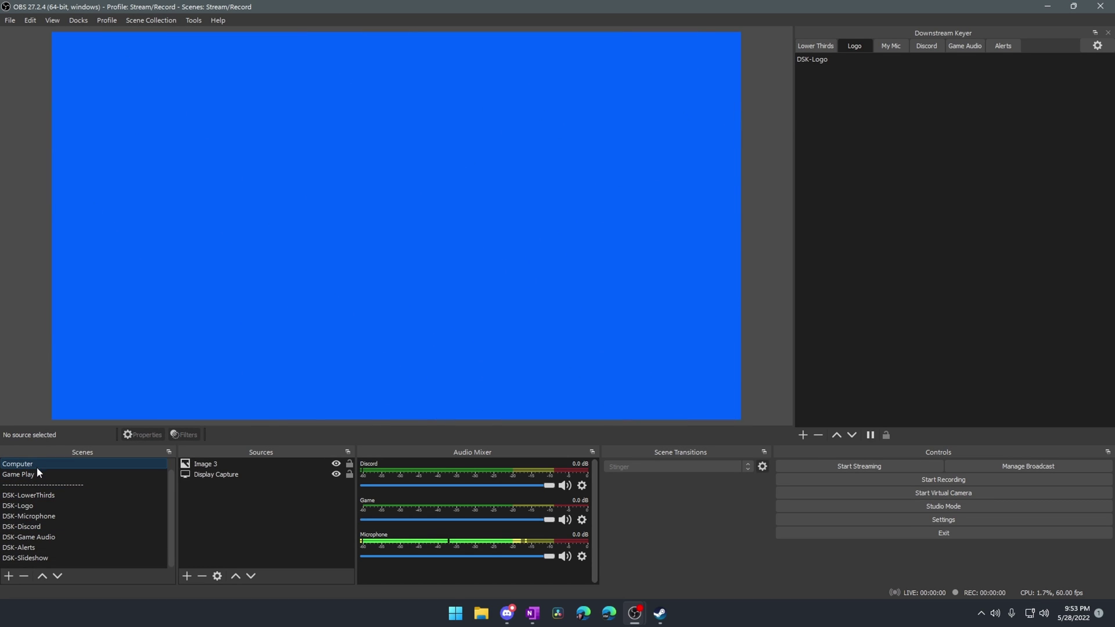
scroll(36, 466, "up", 1)
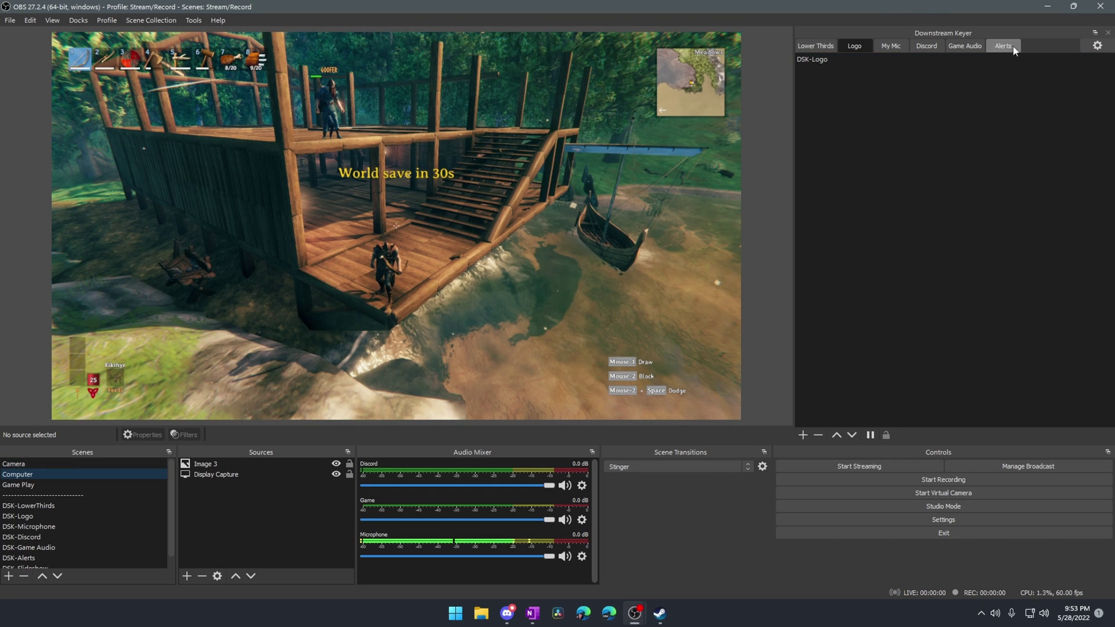
left_click(1097, 46)
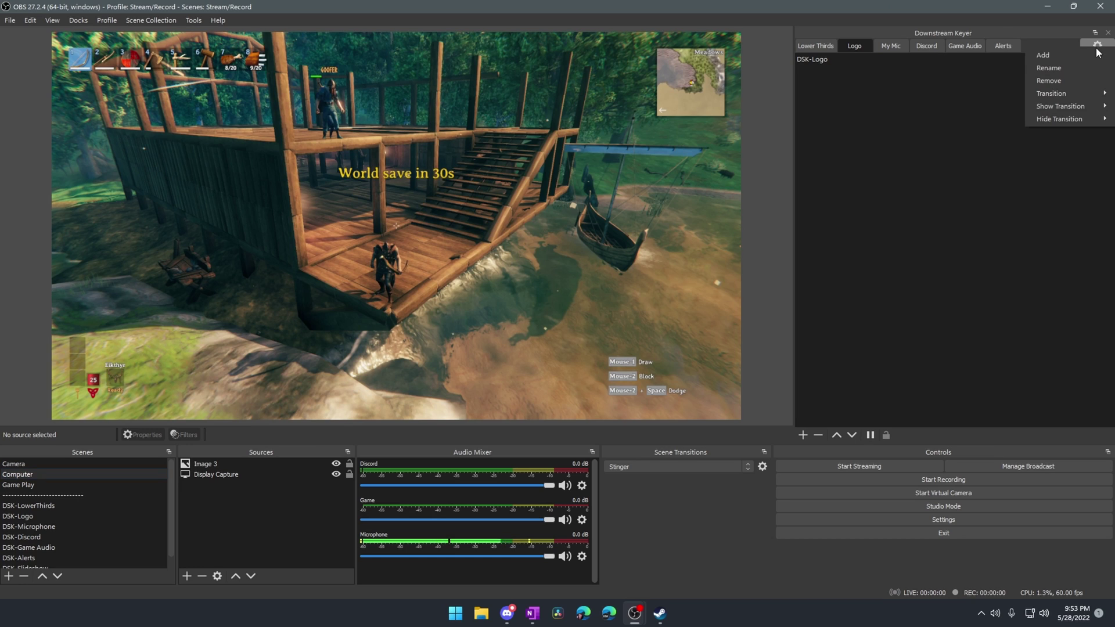
left_click(1081, 58)
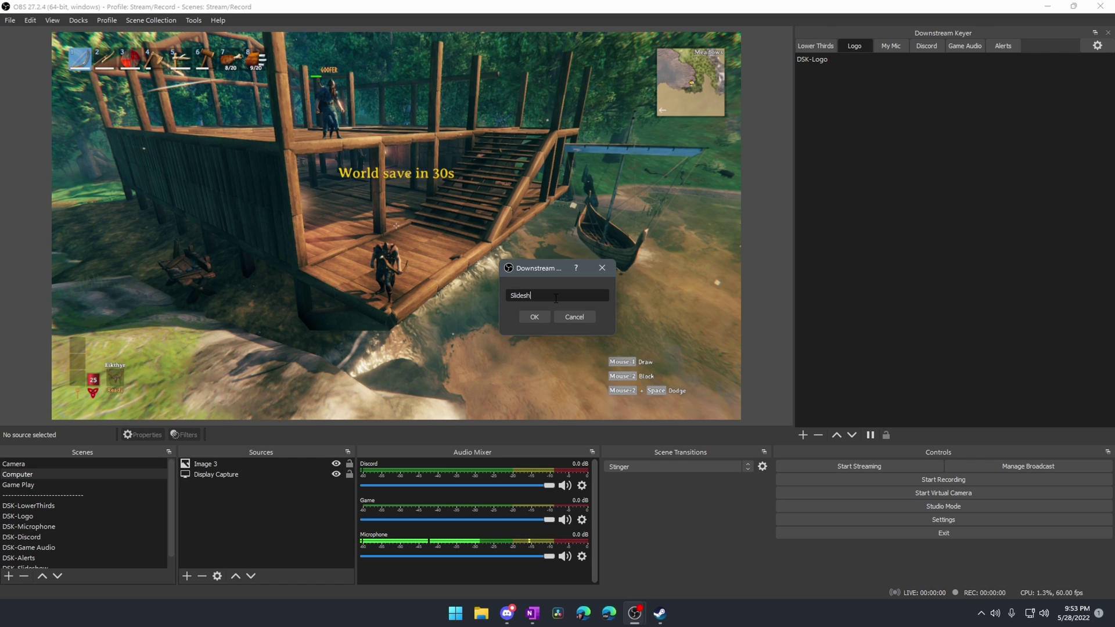
key("Return")
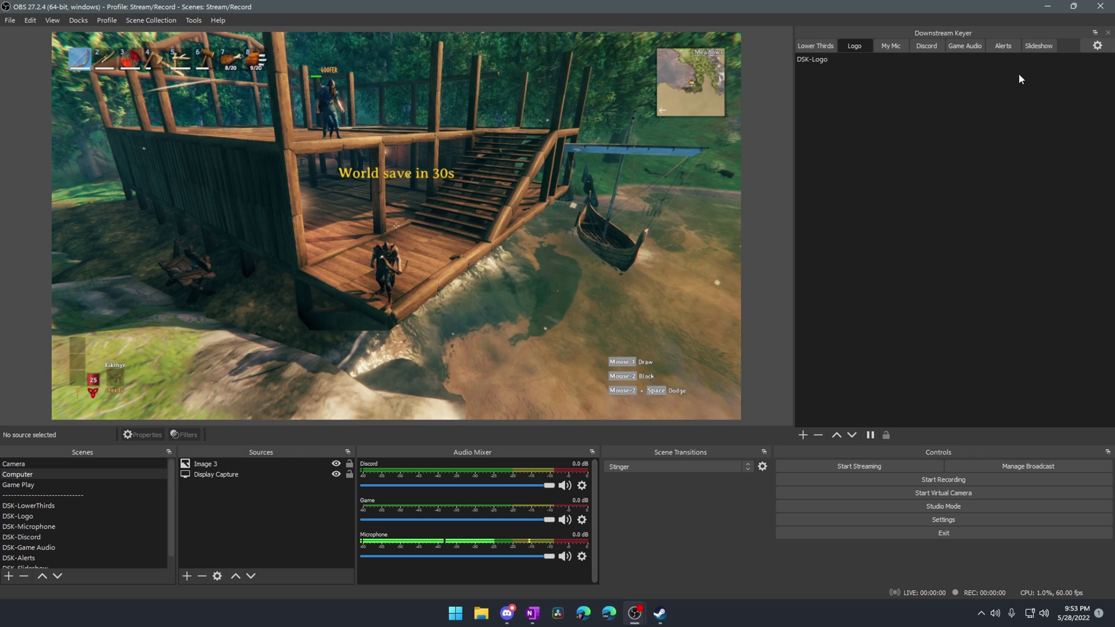
left_click(1043, 50)
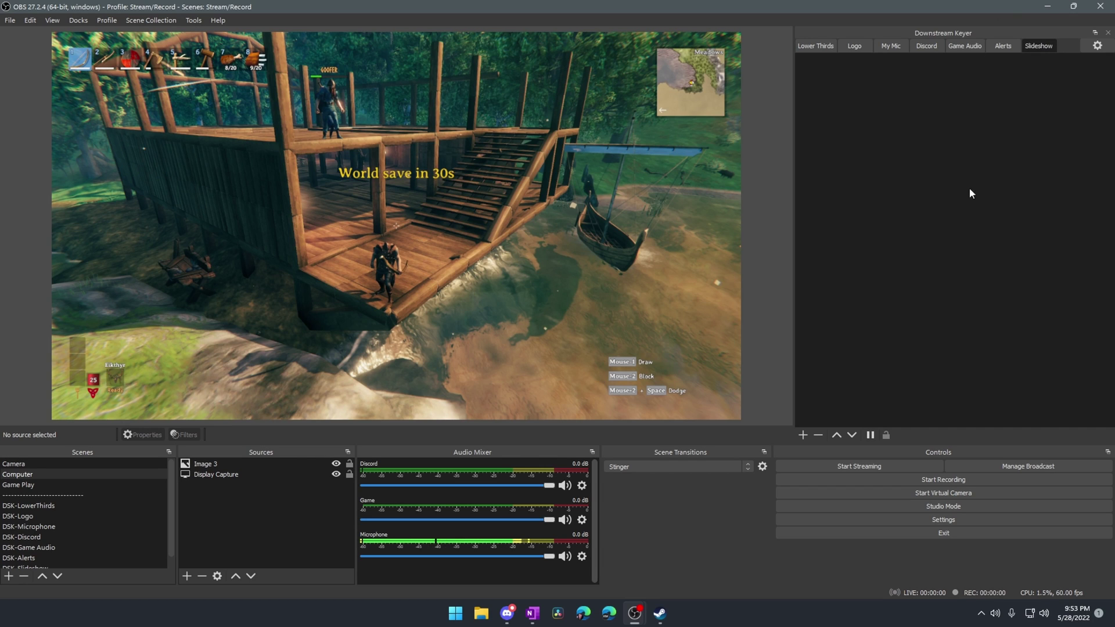
Add DSK-Slideshow to the Slideshow keyer and put it on air over the Computer scene.
scroll(40, 557, "down", 1)
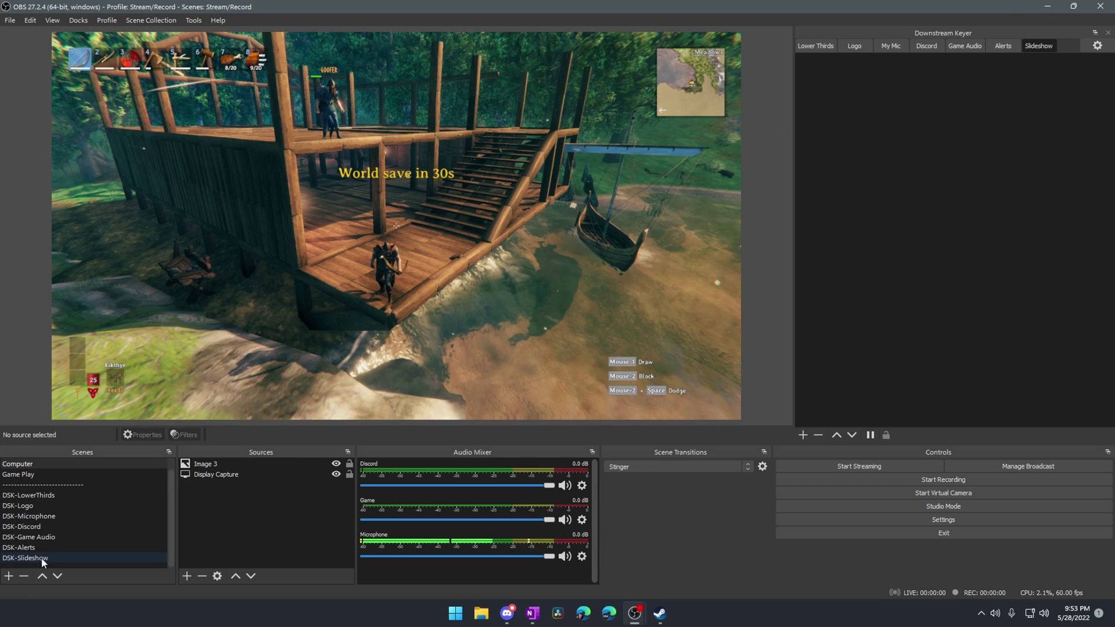
left_click(42, 558)
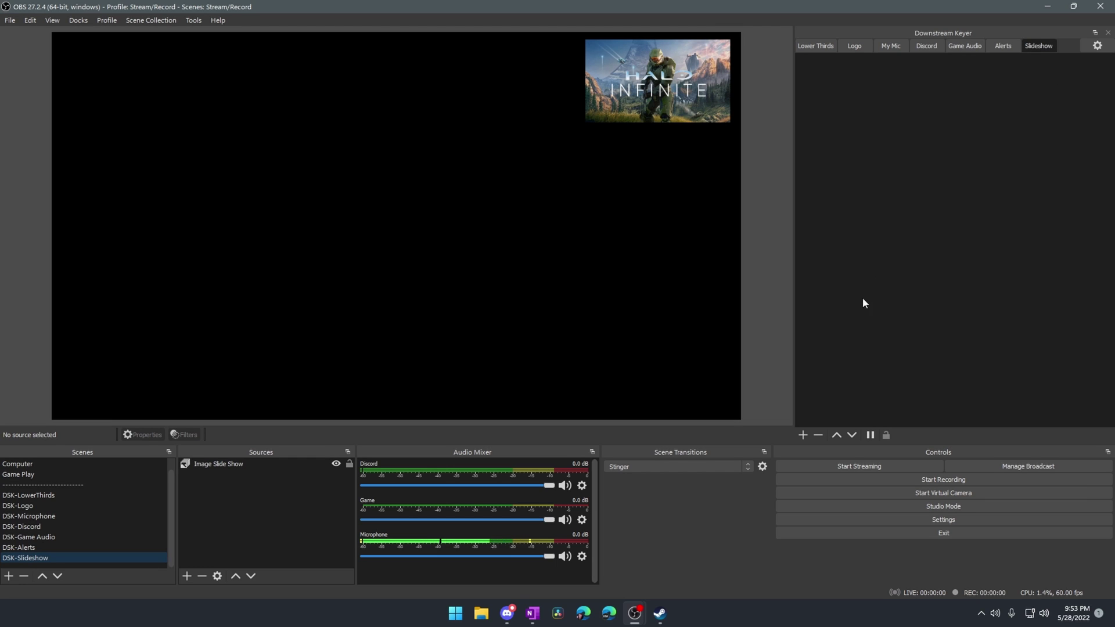
left_click(801, 434)
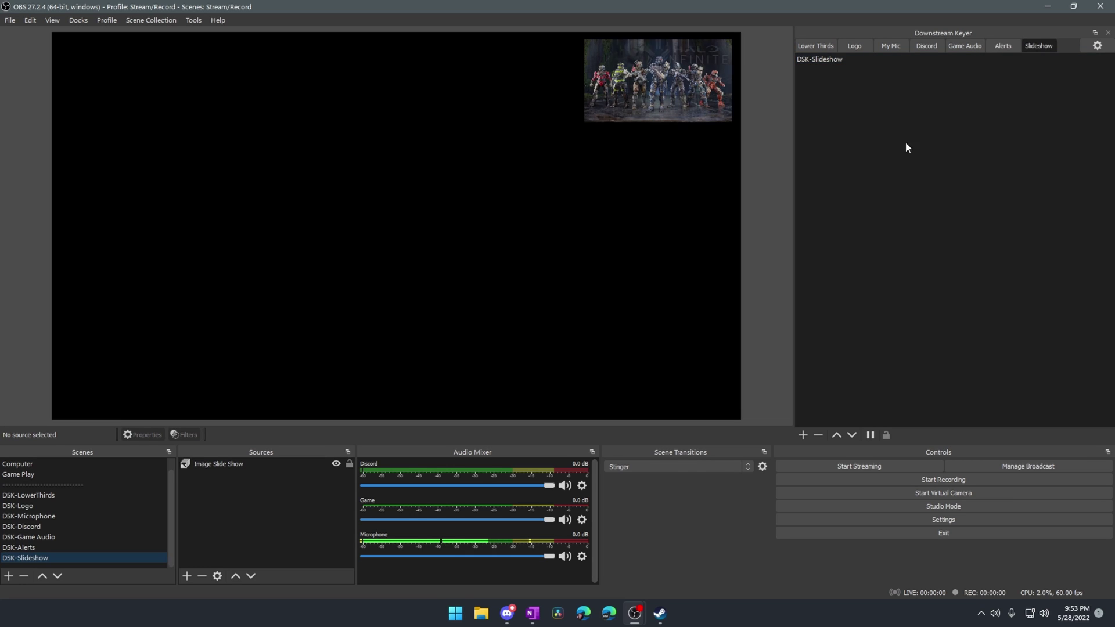
scroll(42, 499, "up", 1)
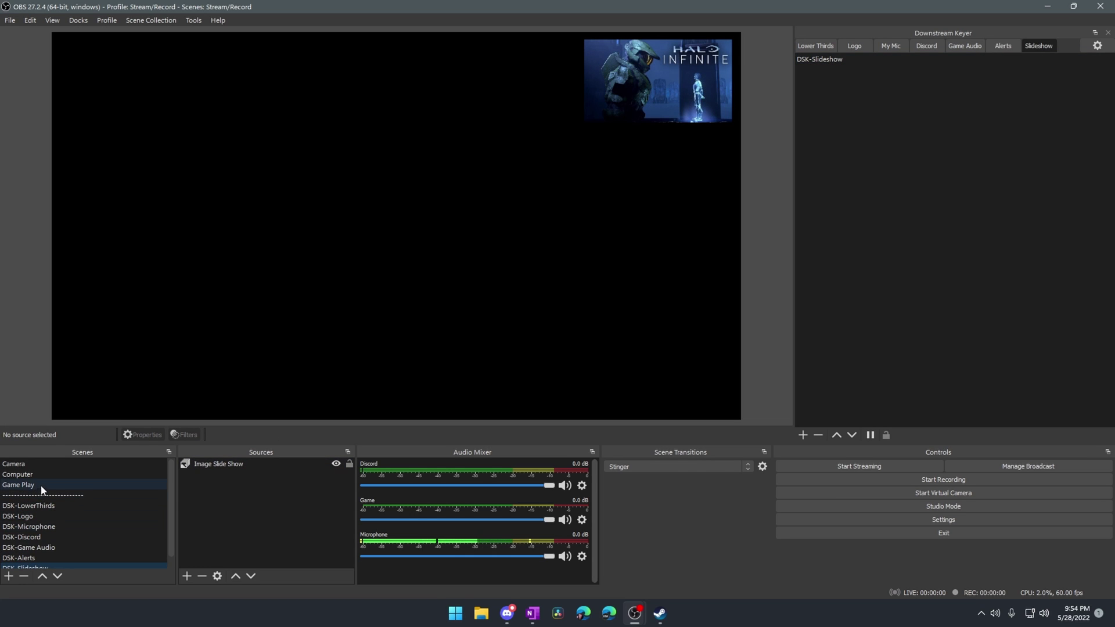
left_click(41, 473)
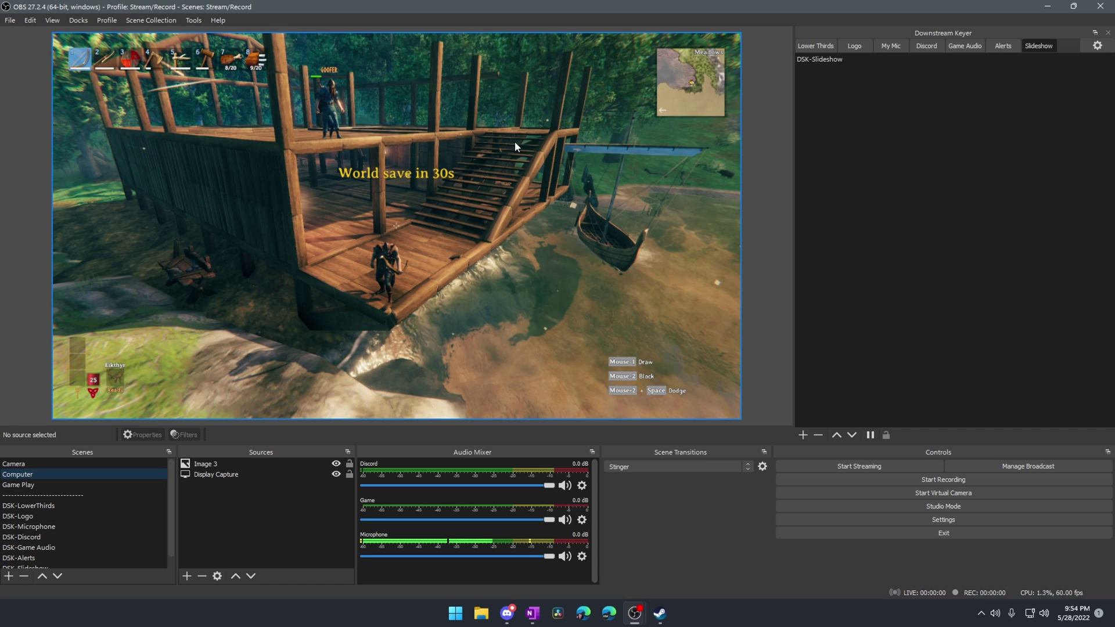
left_click(817, 61)
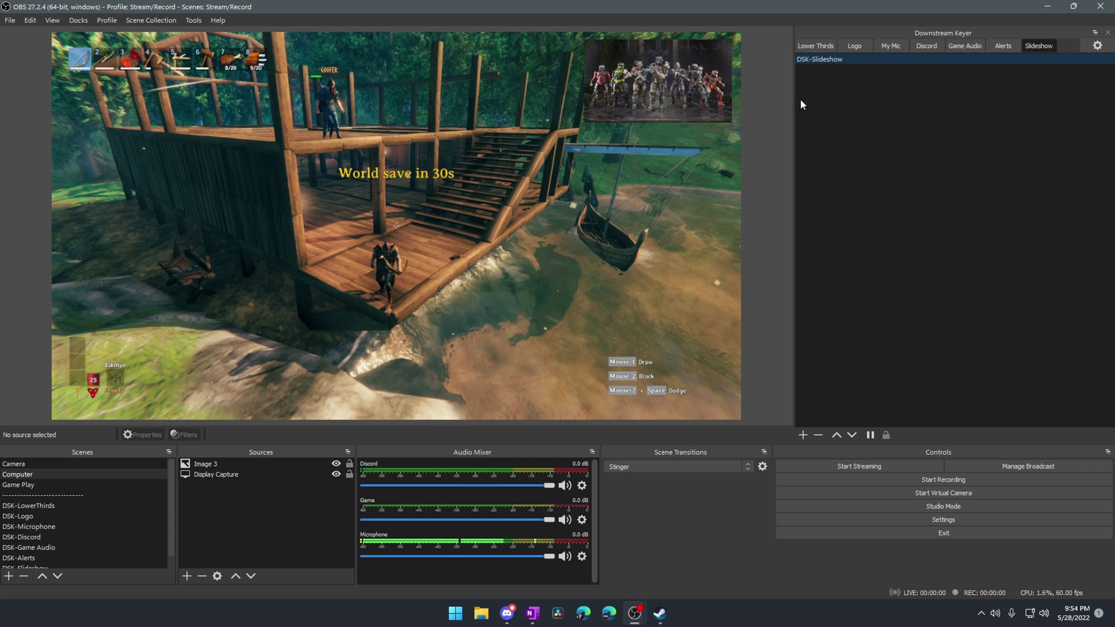
Set the Slideshow keyer's transition to Fade and show the overlay again.
left_click(1097, 46)
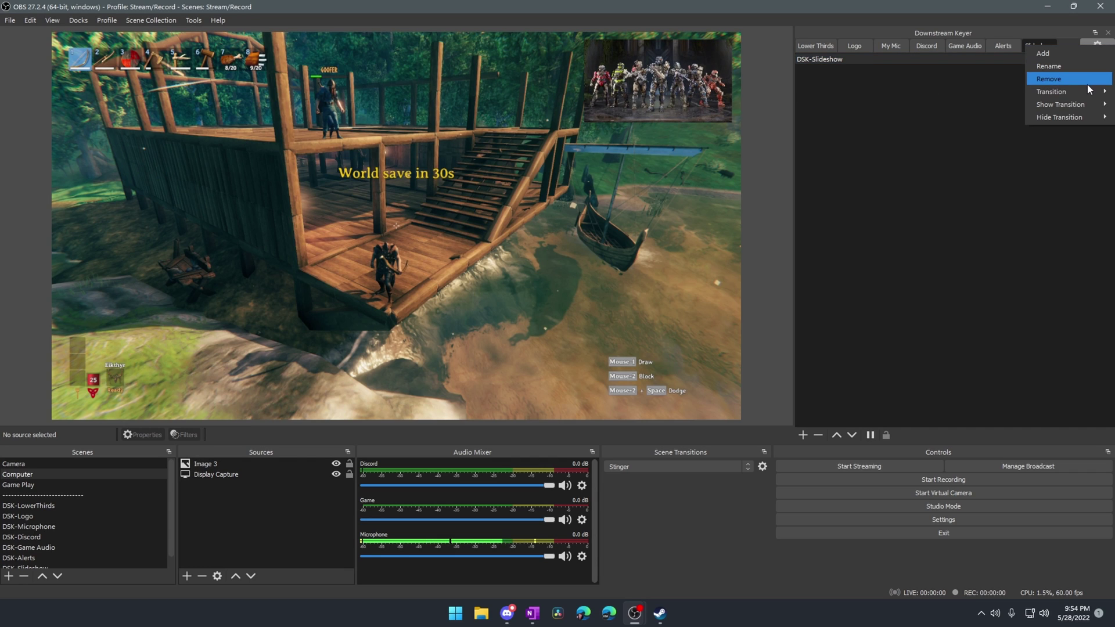
mouse_move(1039, 105)
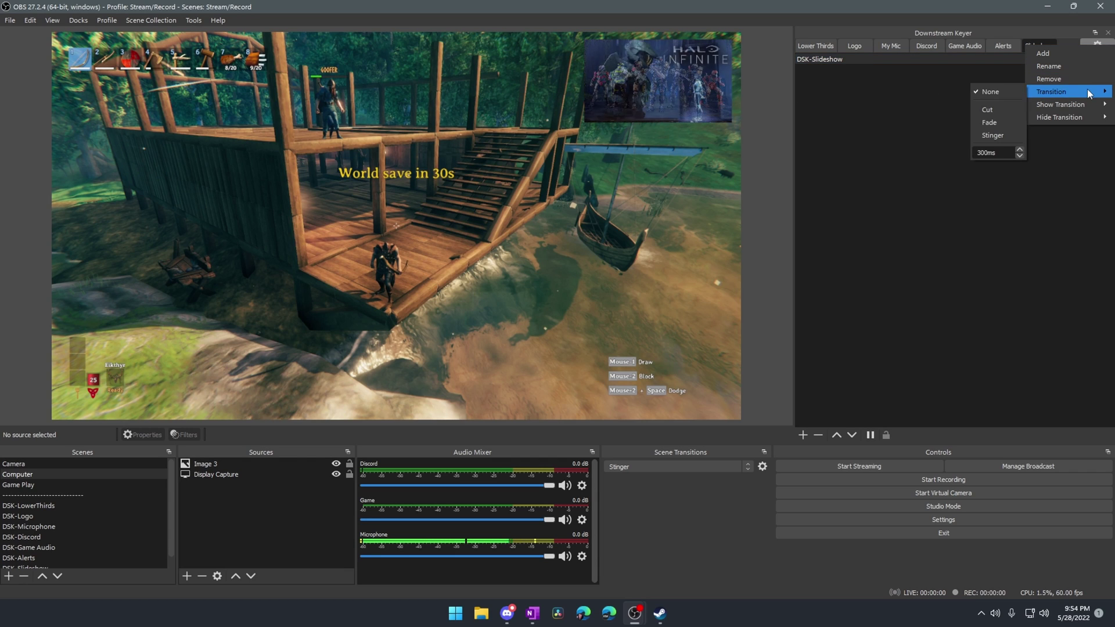
left_click(1005, 122)
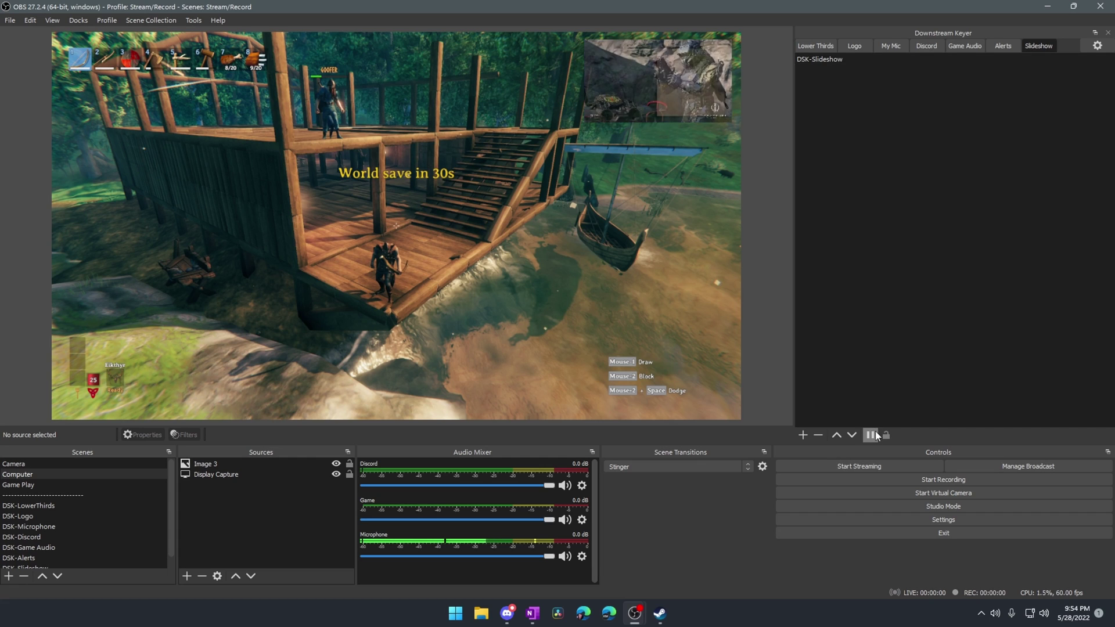
left_click(830, 60)
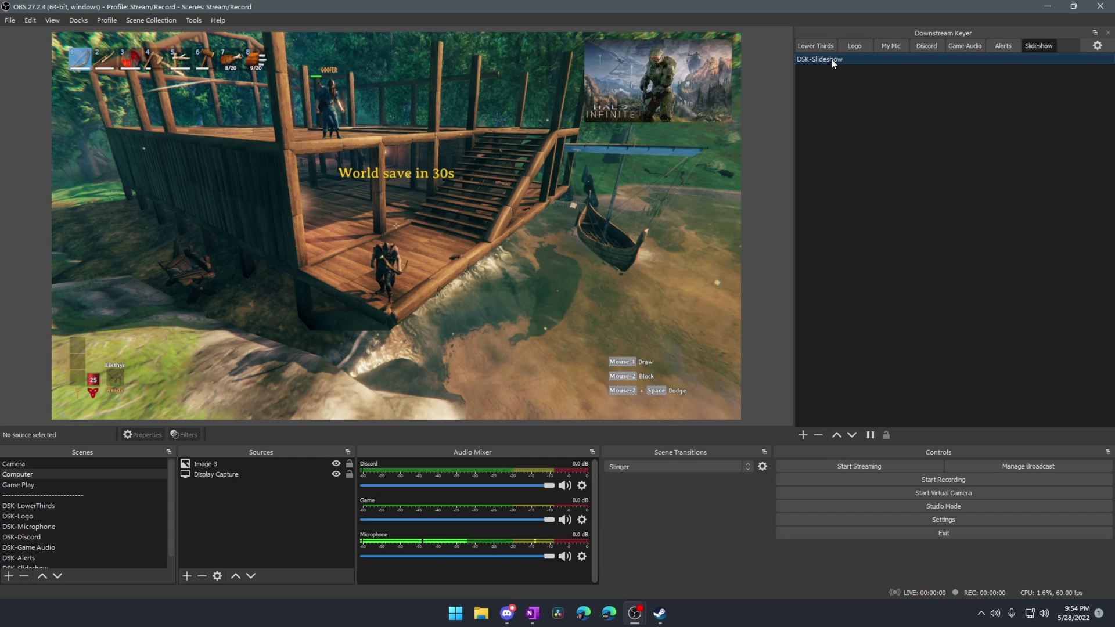
Toggle DSK-Slideshow off and back on, then preview the Game Play scene.
left_click(1097, 46)
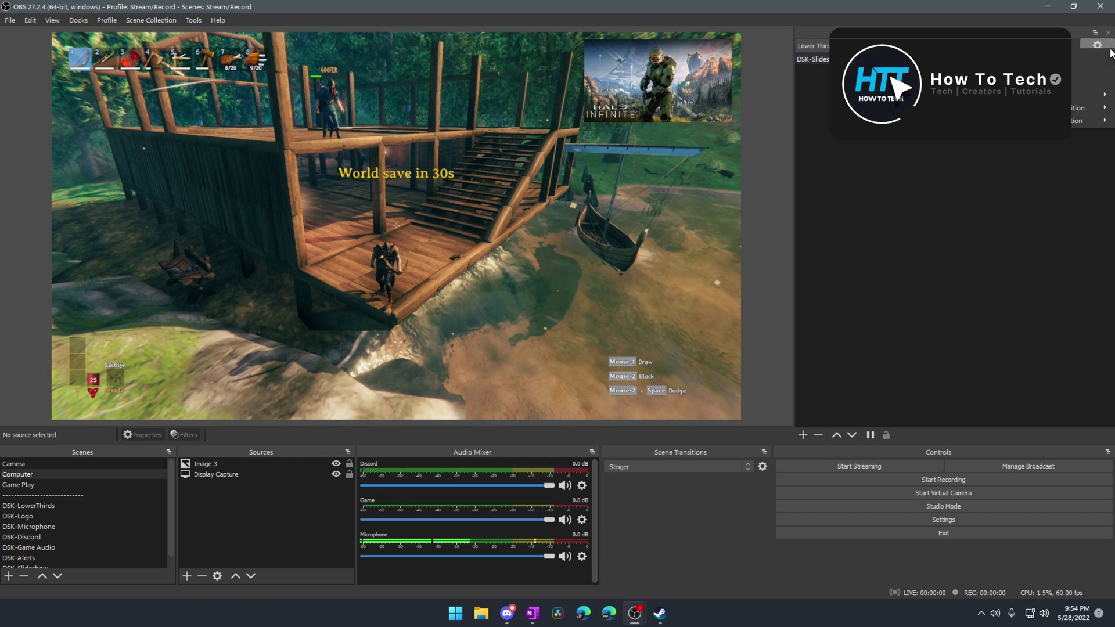
mouse_move(1039, 94)
left_click(993, 142)
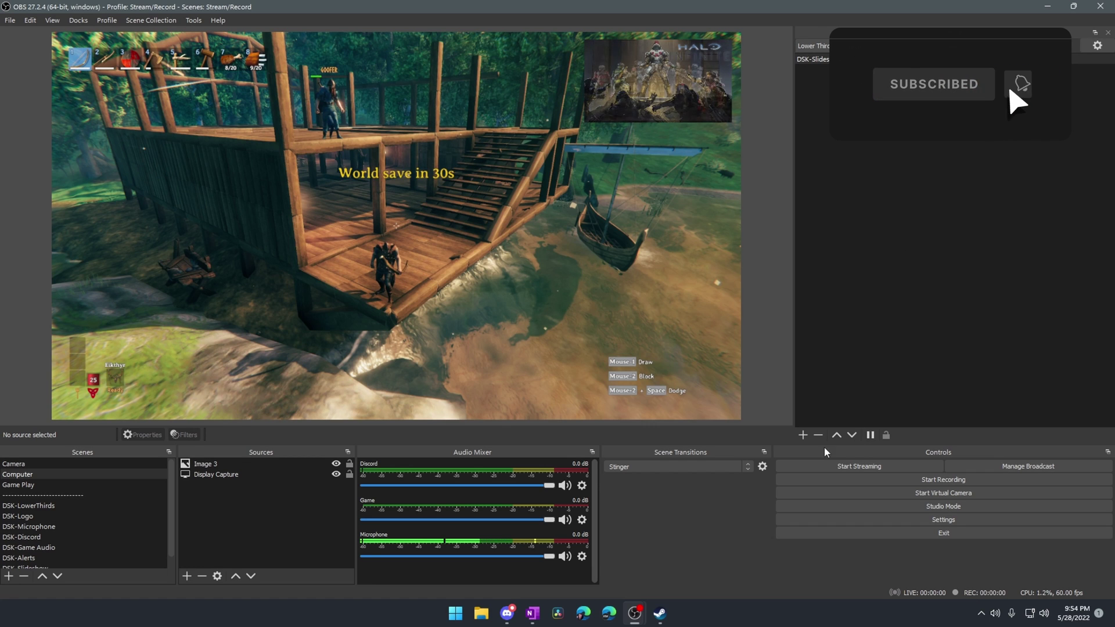
left_click(870, 436)
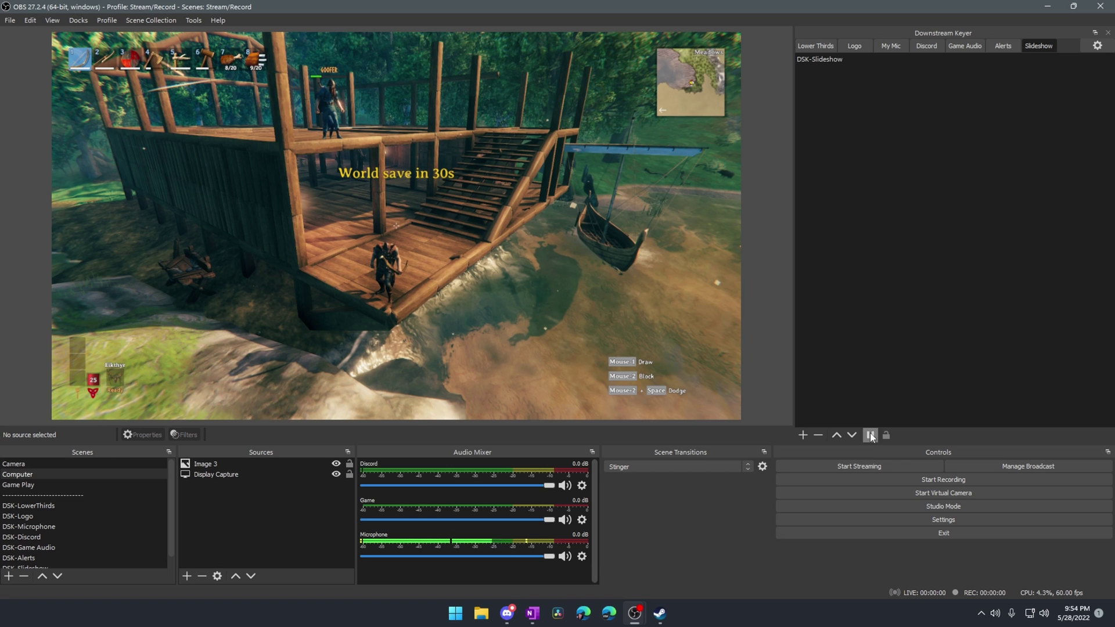
left_click(830, 60)
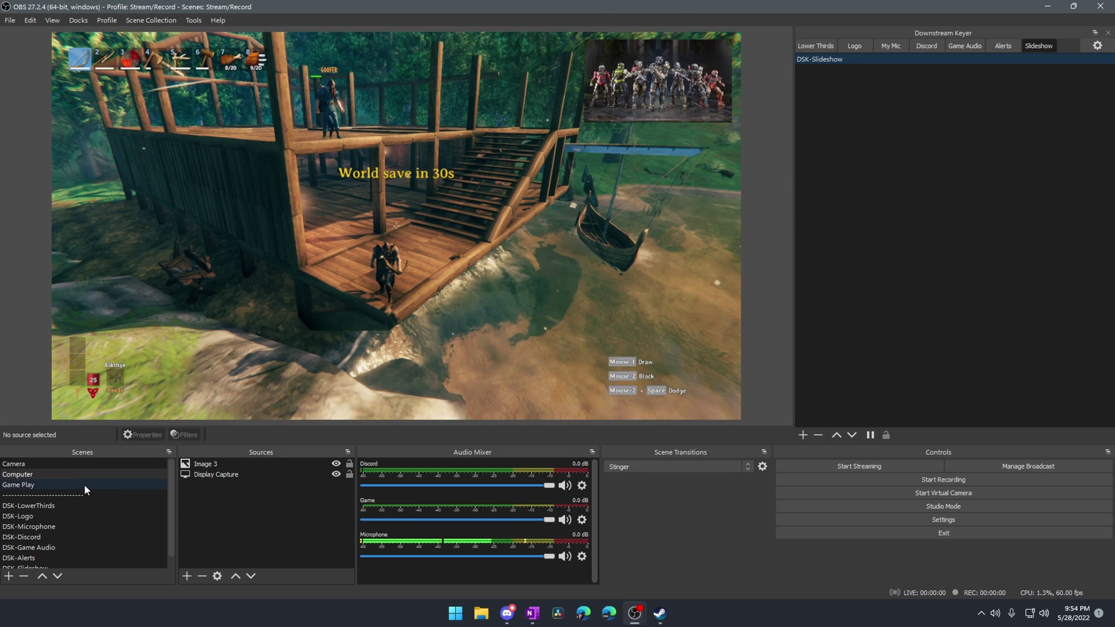
left_click(86, 486)
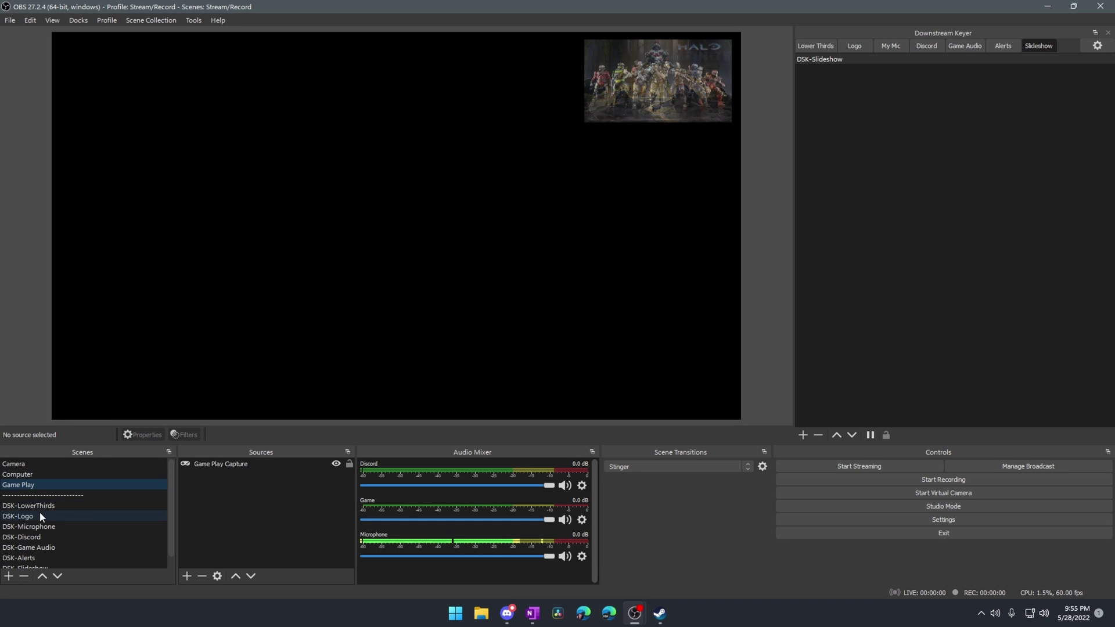
Overlay the HTT logo from the Logo keyer's DSK-Logo onto the Computer scene.
left_click(38, 517)
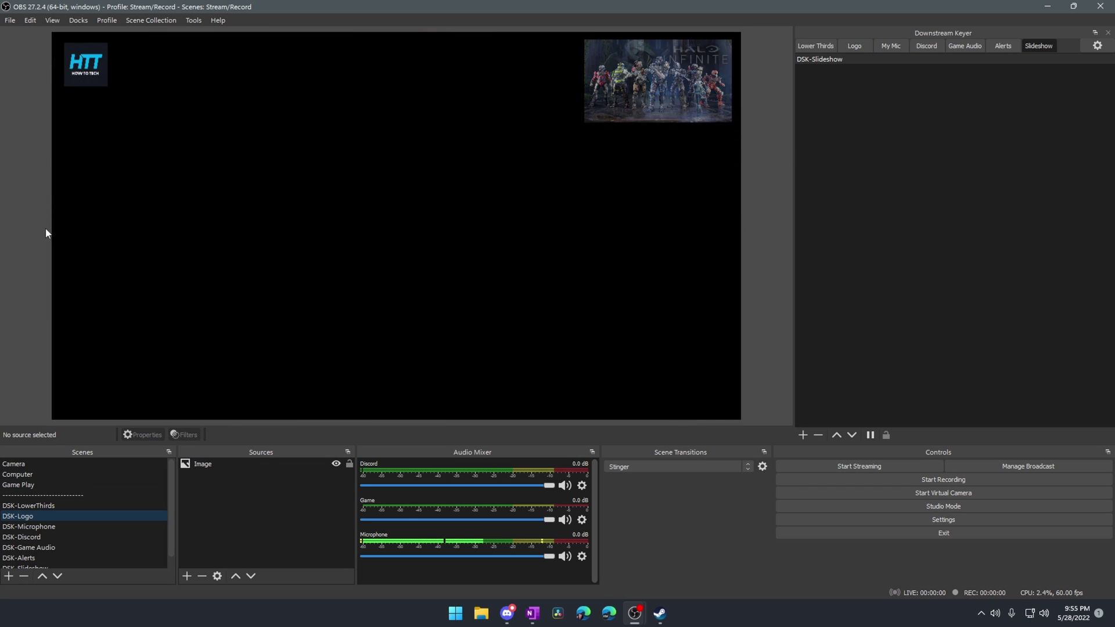
left_click(41, 474)
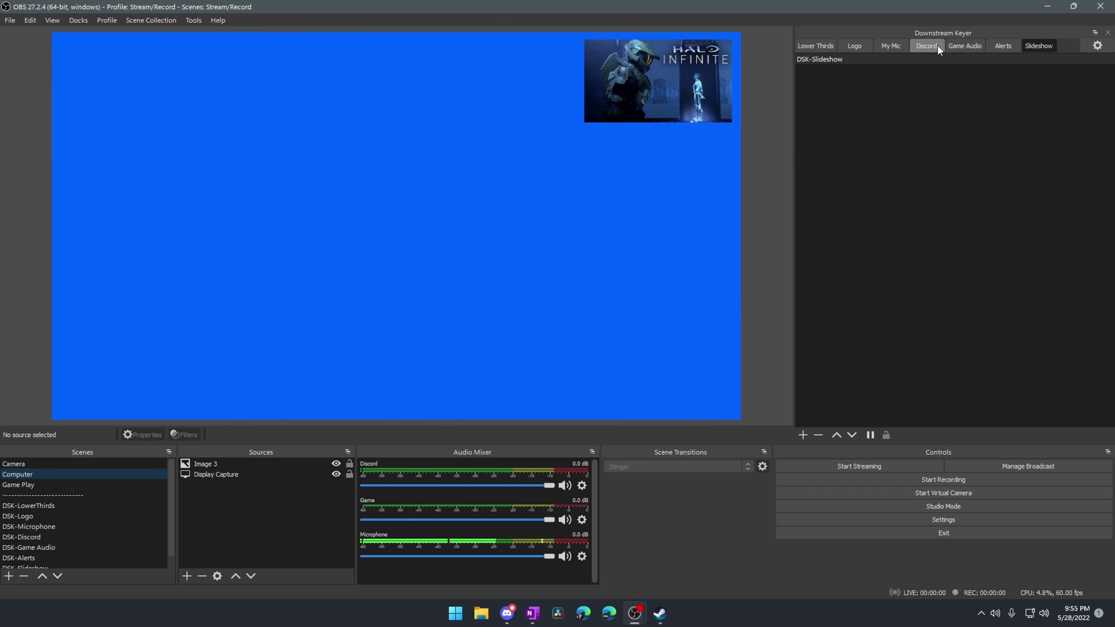
left_click(862, 46)
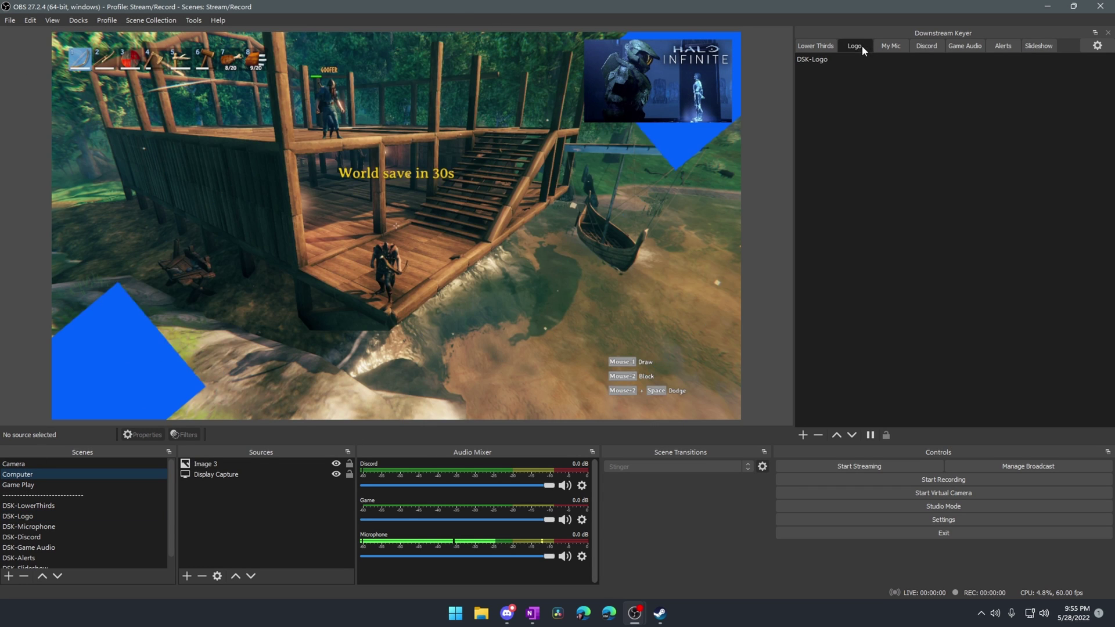
left_click(836, 61)
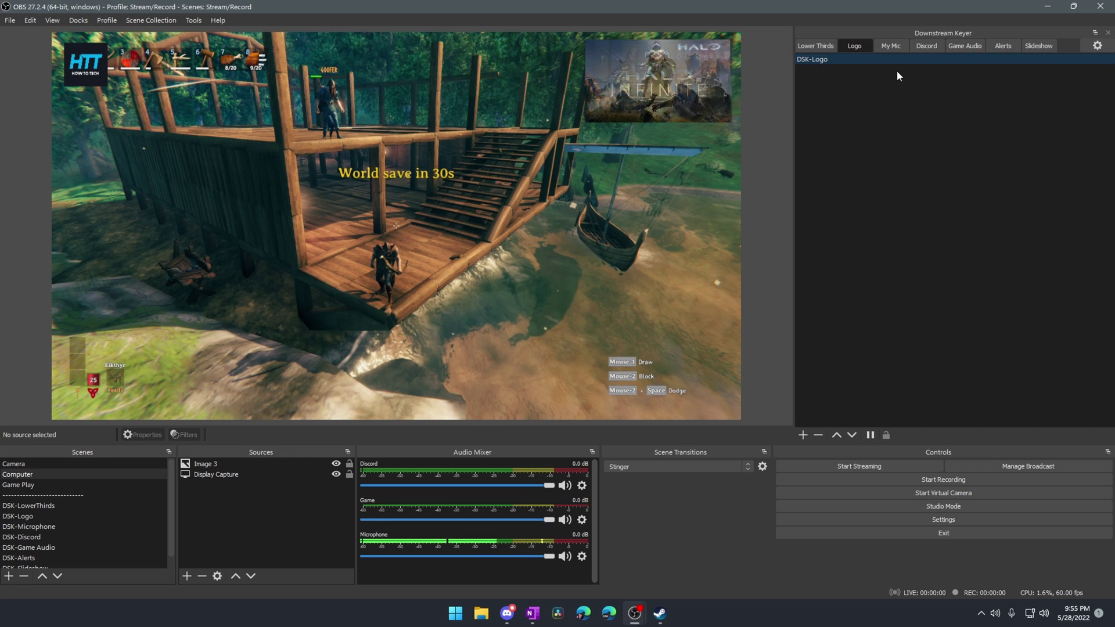
left_click(963, 46)
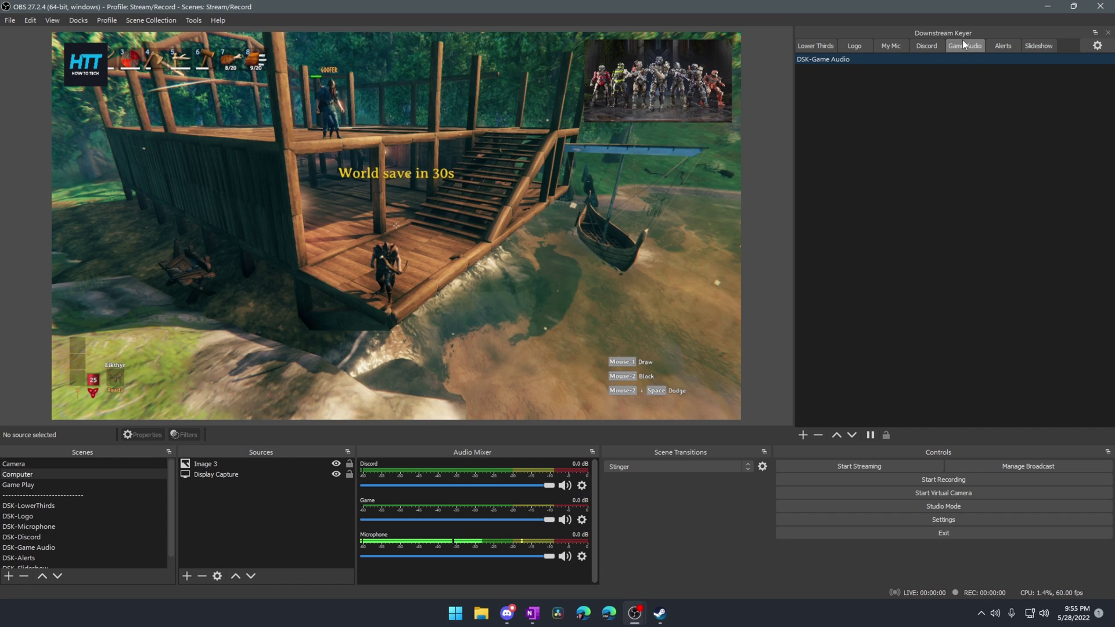
left_click(1097, 45)
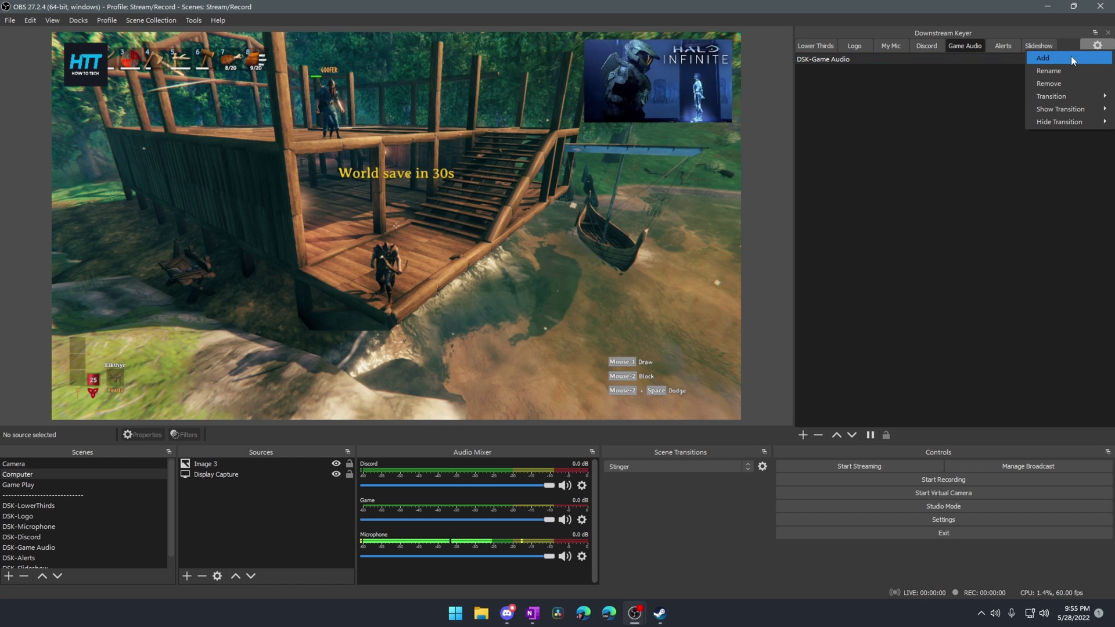
Delete the My Mic keyer tab from the Downstream Keyer.
left_click(923, 76)
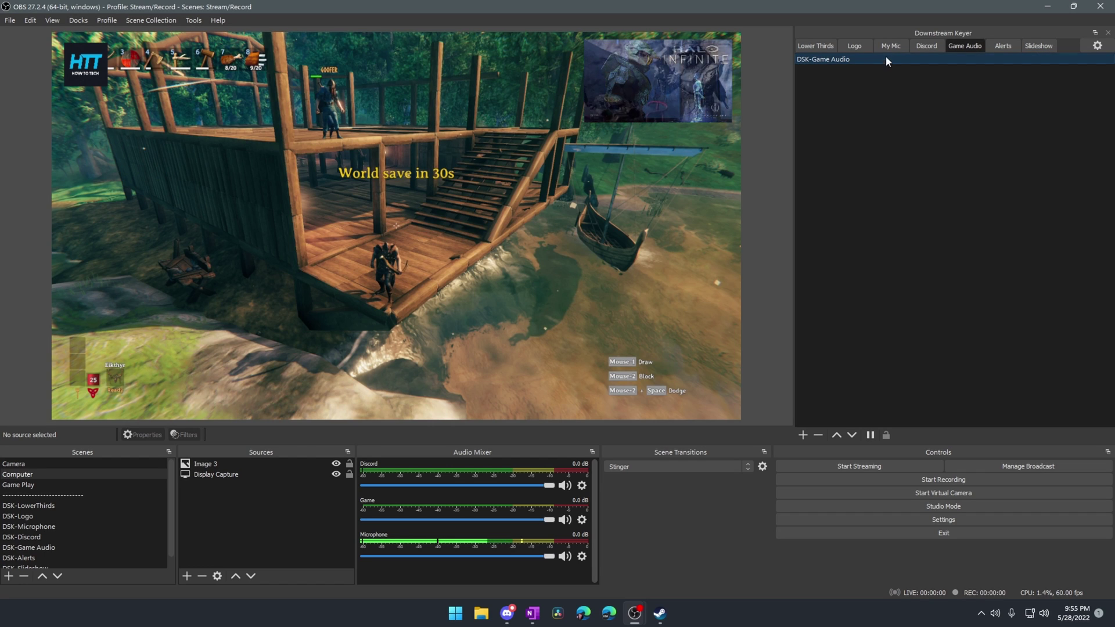
left_click(891, 46)
left_click(1097, 46)
left_click(1075, 79)
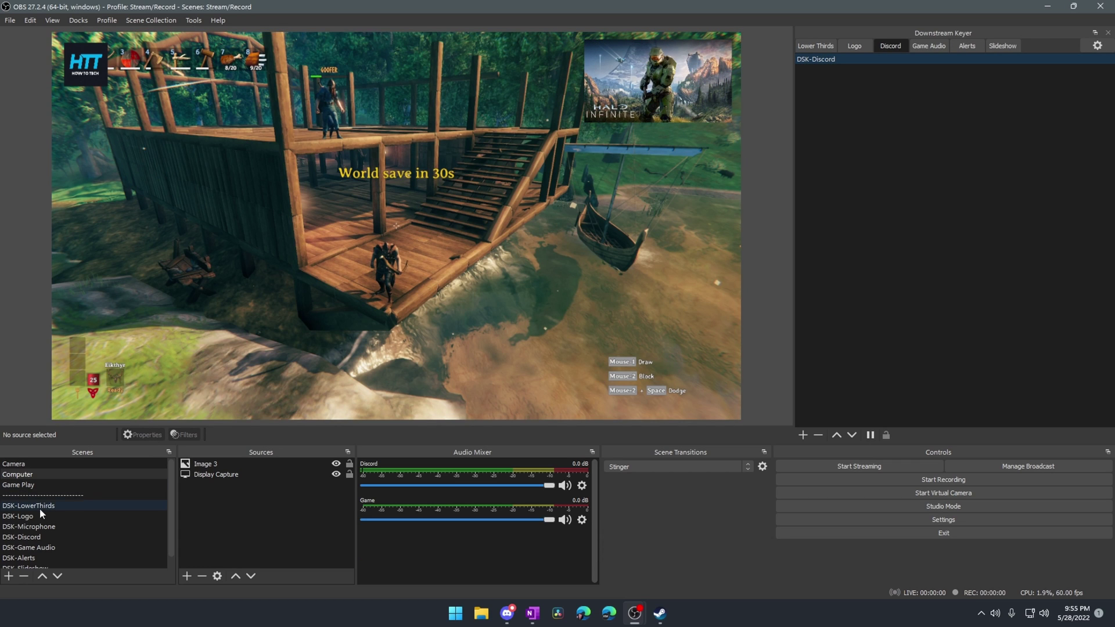
Remove the old DSK-Microphone scene and create a new empty DSK-Microphone scene.
right_click(38, 527)
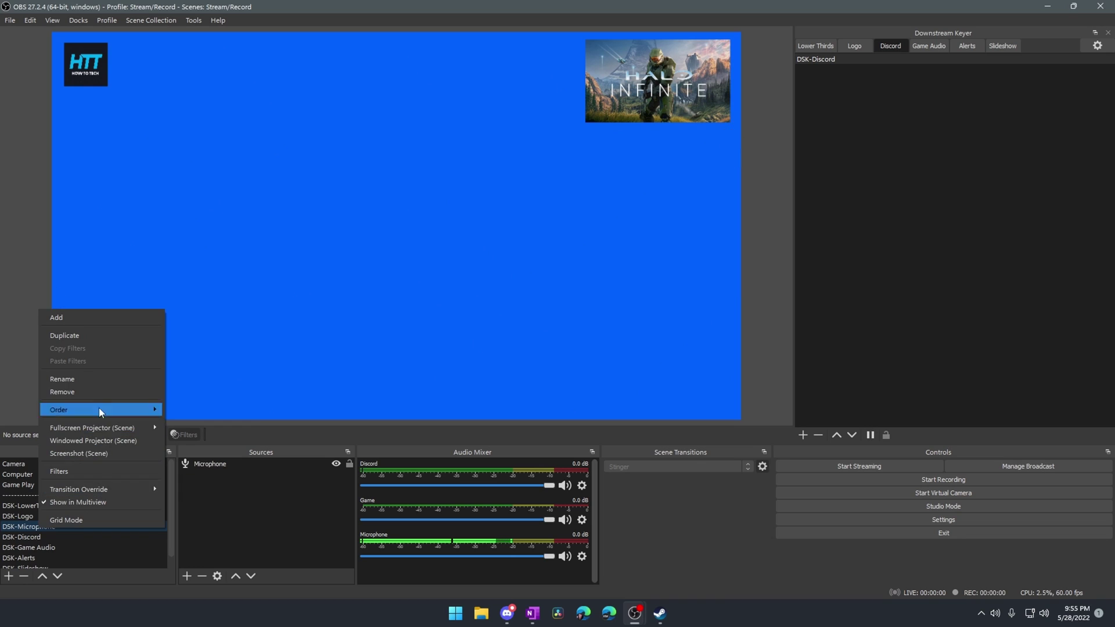
left_click(98, 406)
left_click(600, 320)
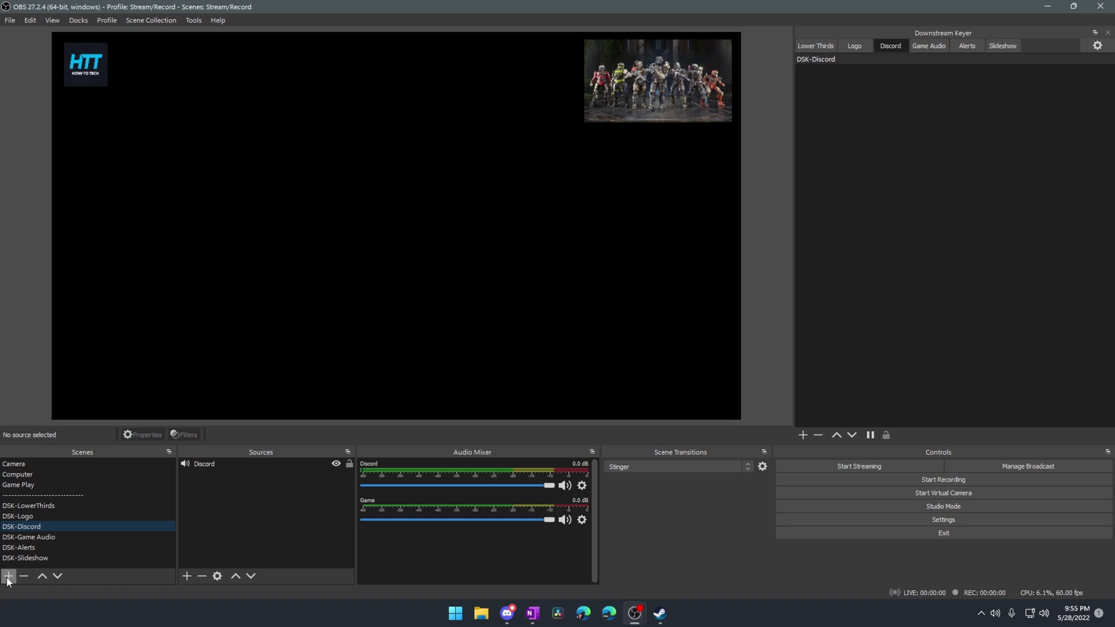
left_click(8, 577)
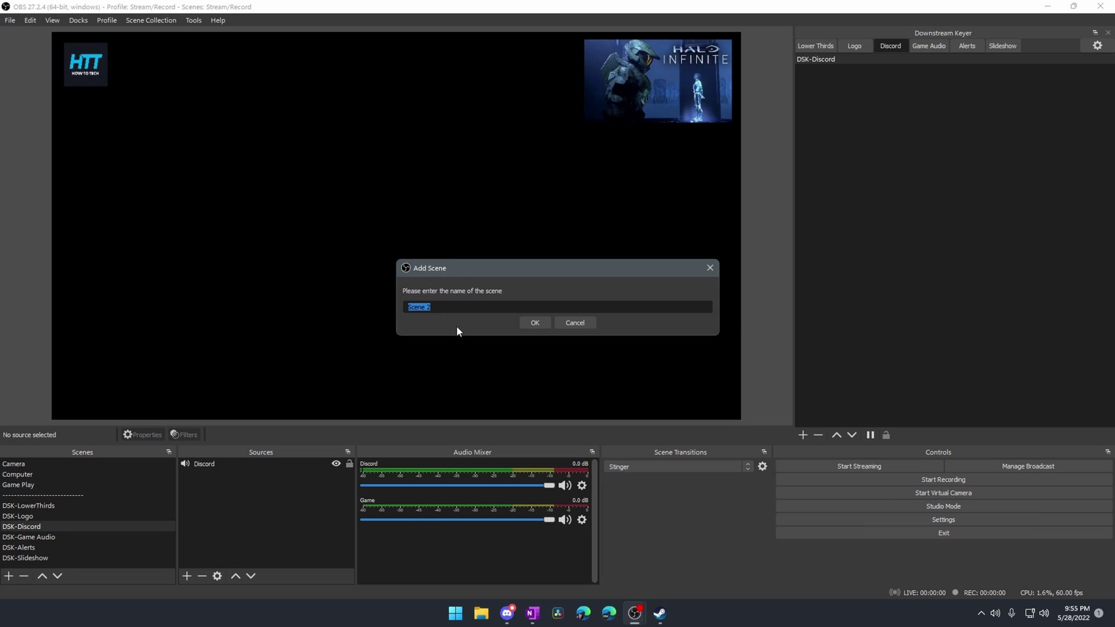
type("DSK-M")
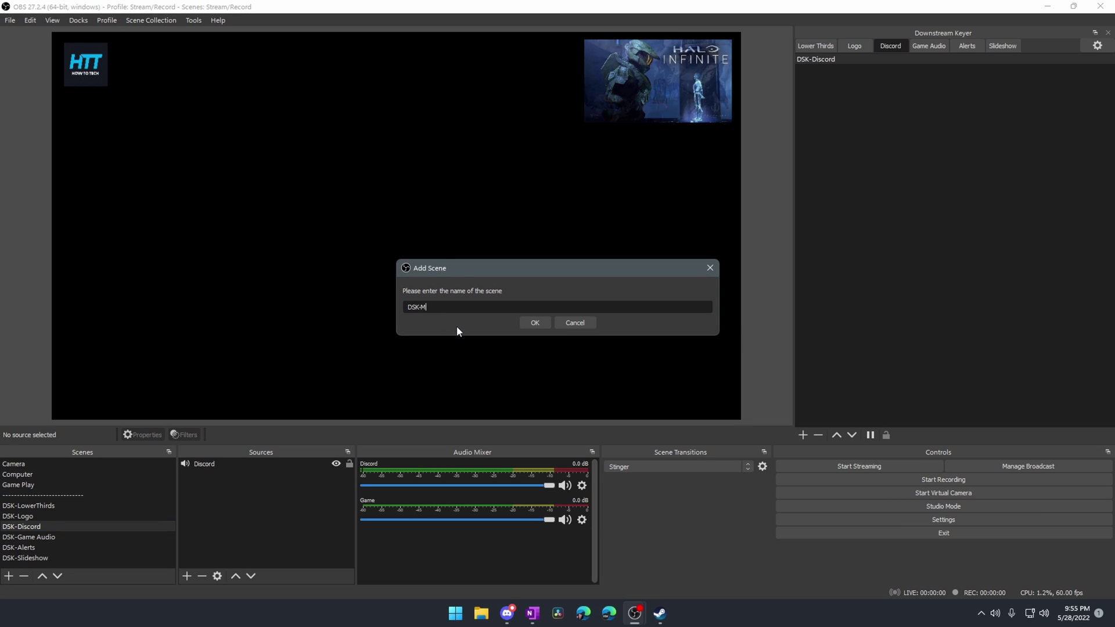
type("icrohhone")
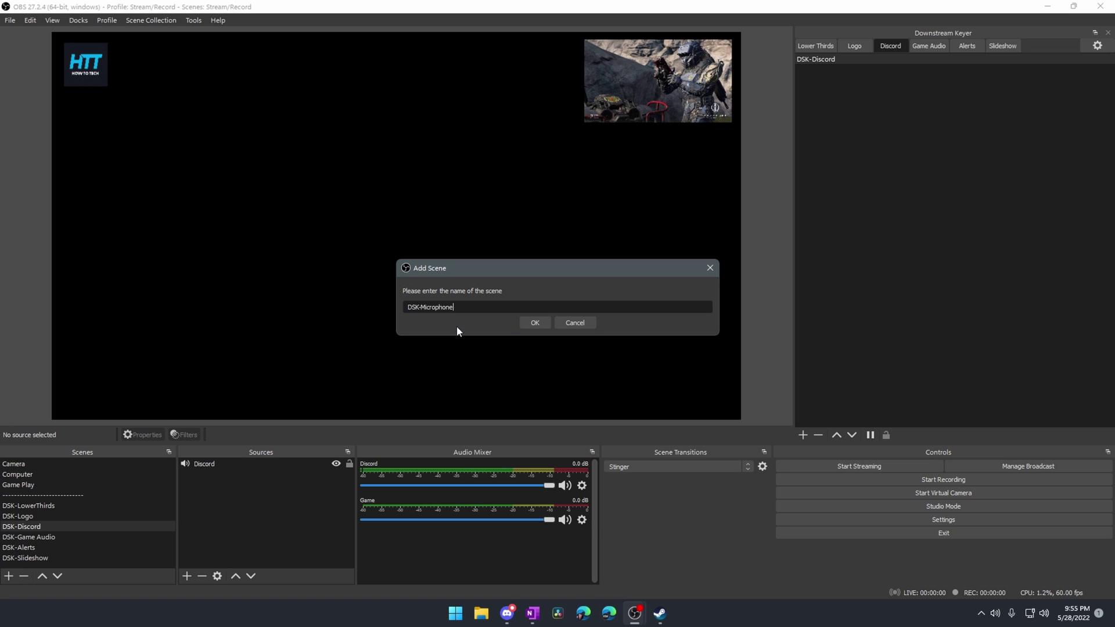
key("Return")
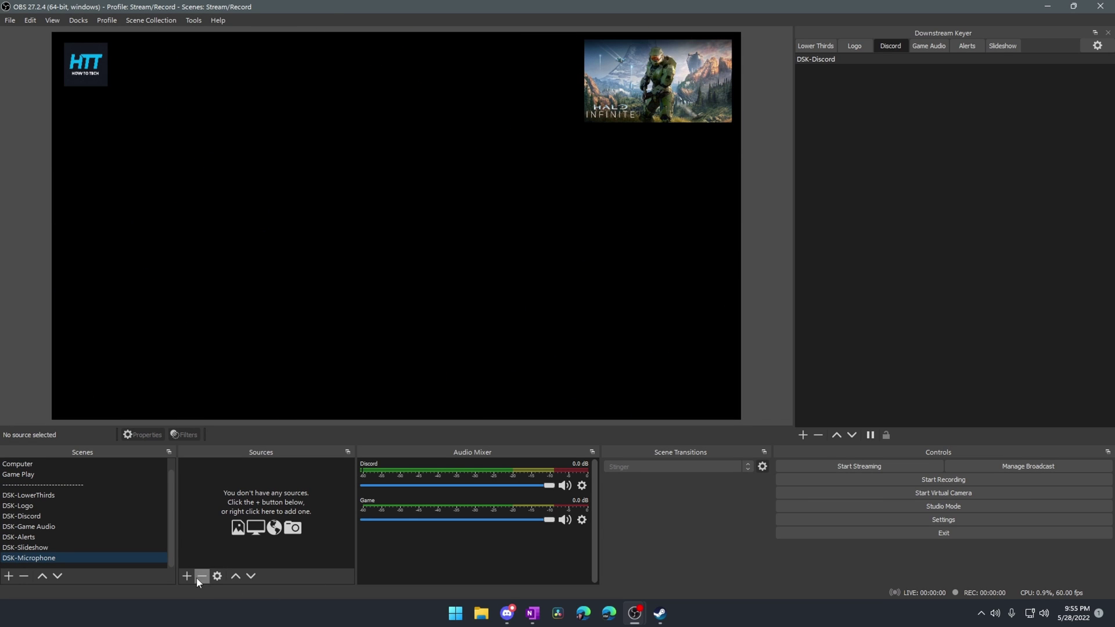
Add an Audio Input Capture source using the Solo In (Focusrite Usb Audio) device.
left_click(188, 576)
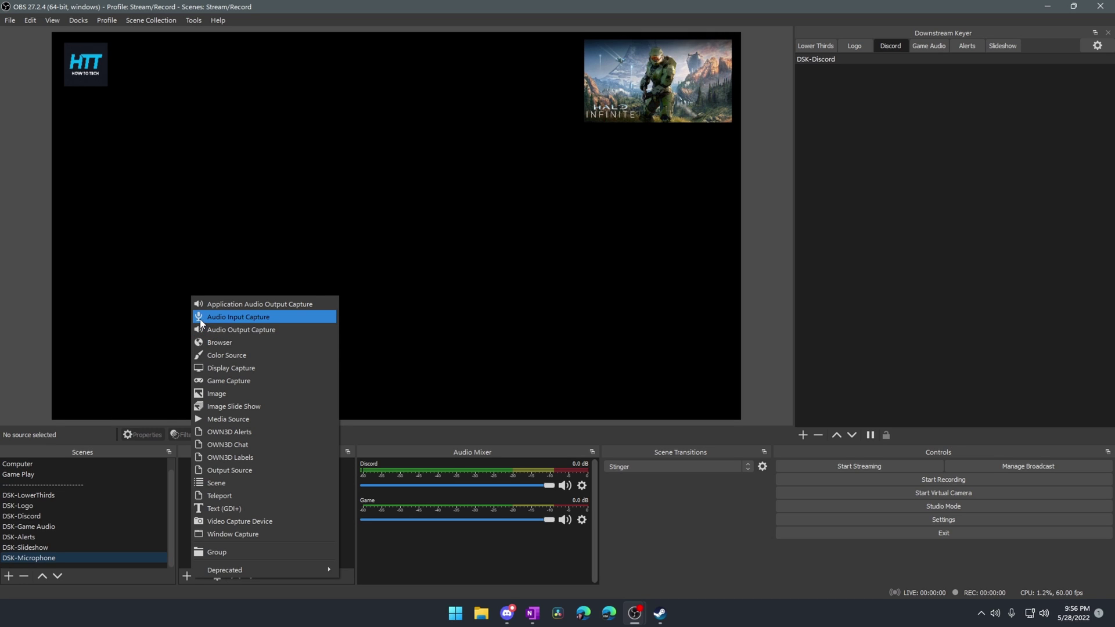
left_click(215, 318)
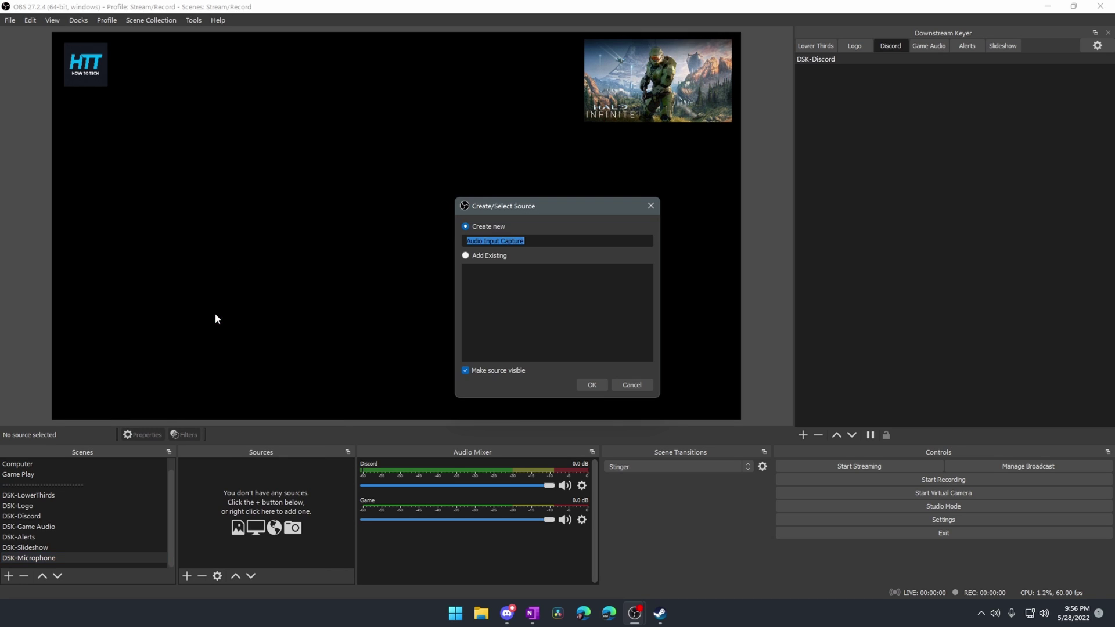
left_click(590, 383)
left_click(429, 156)
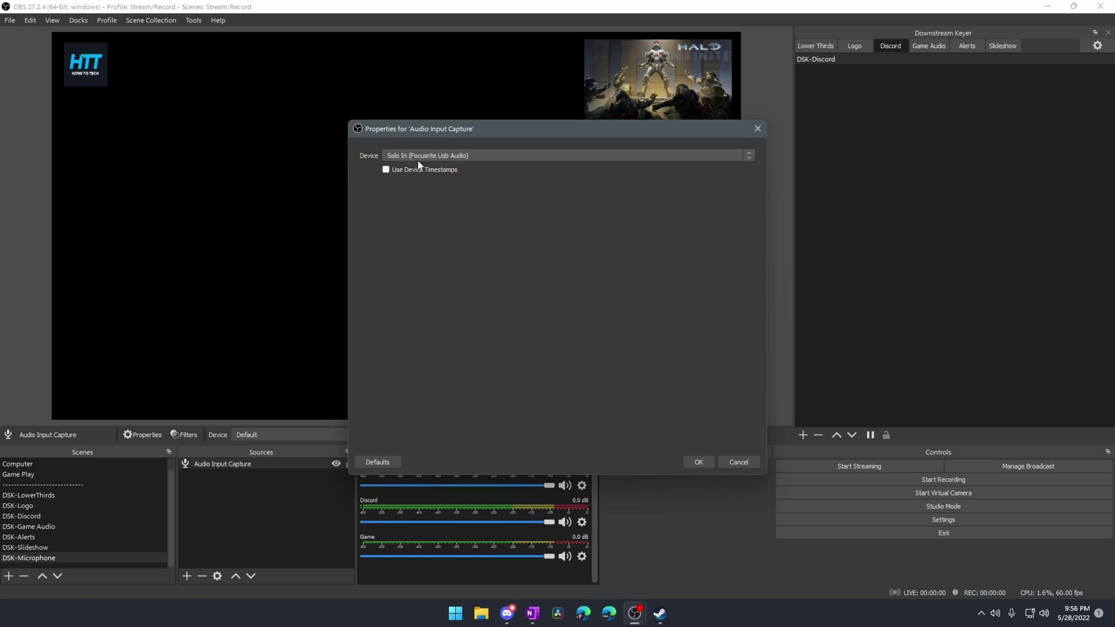
left_click(700, 462)
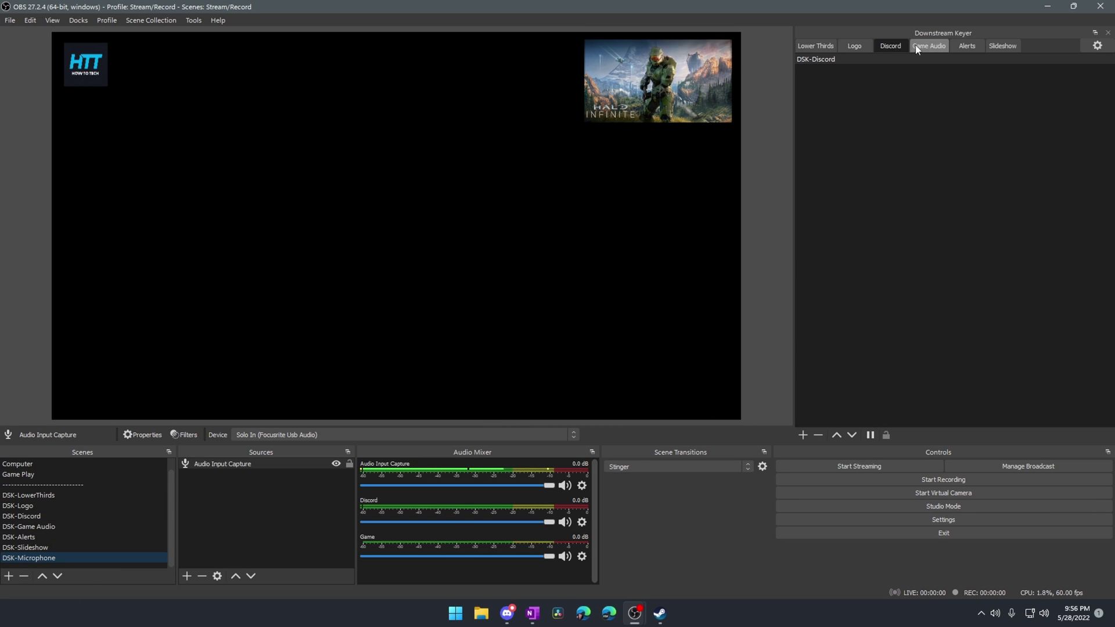
Turn off the DSK-Discord and DSK-Game Audio keyer scenes.
left_click(870, 436)
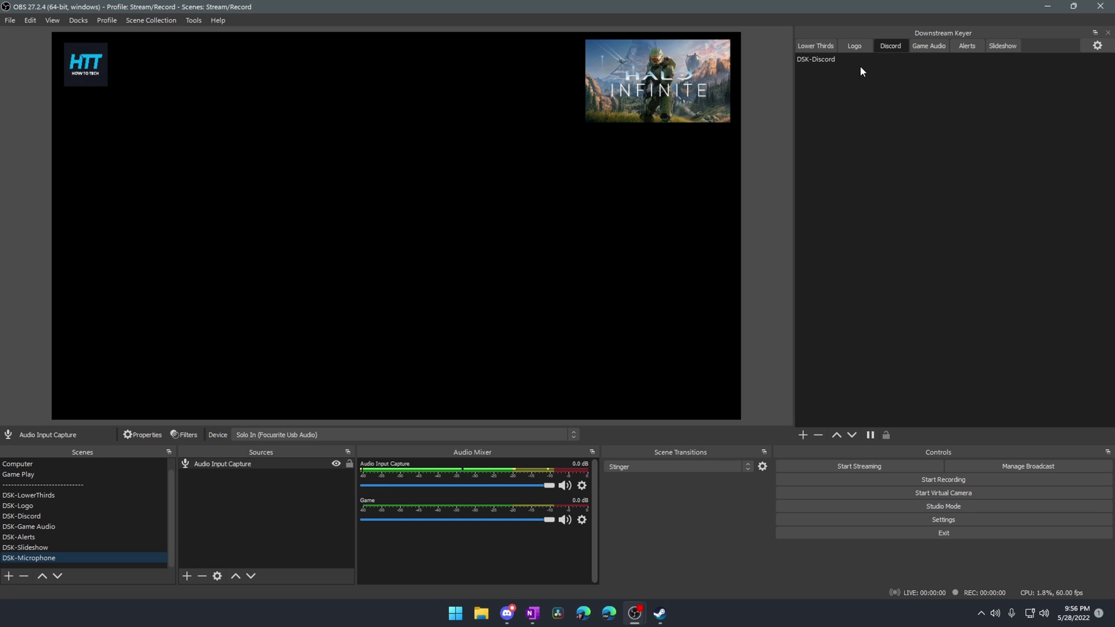
left_click(929, 46)
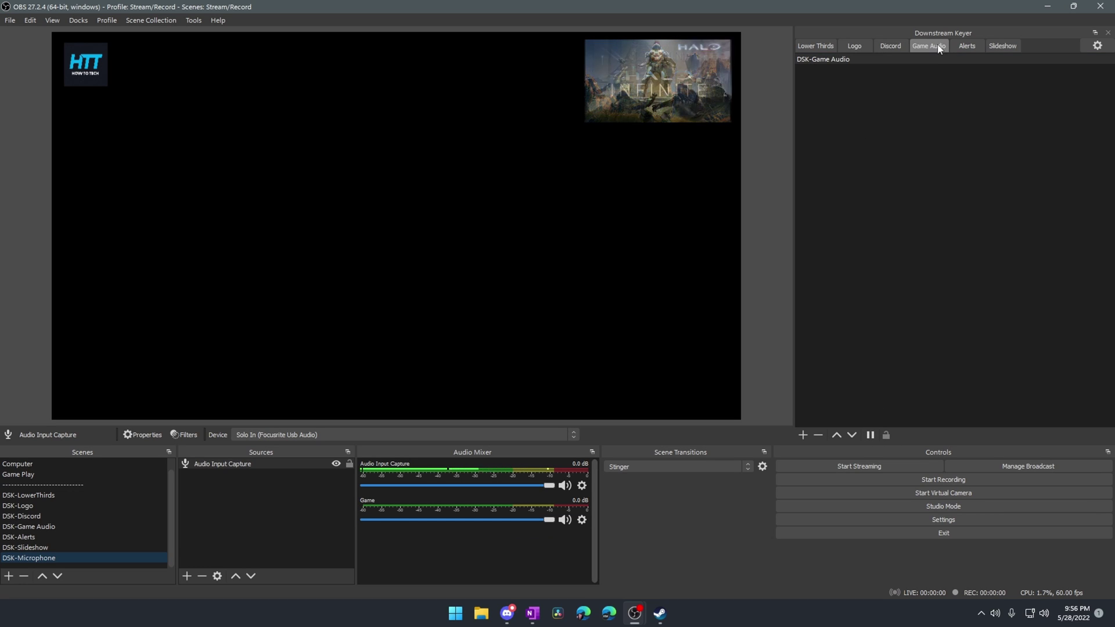
left_click(871, 436)
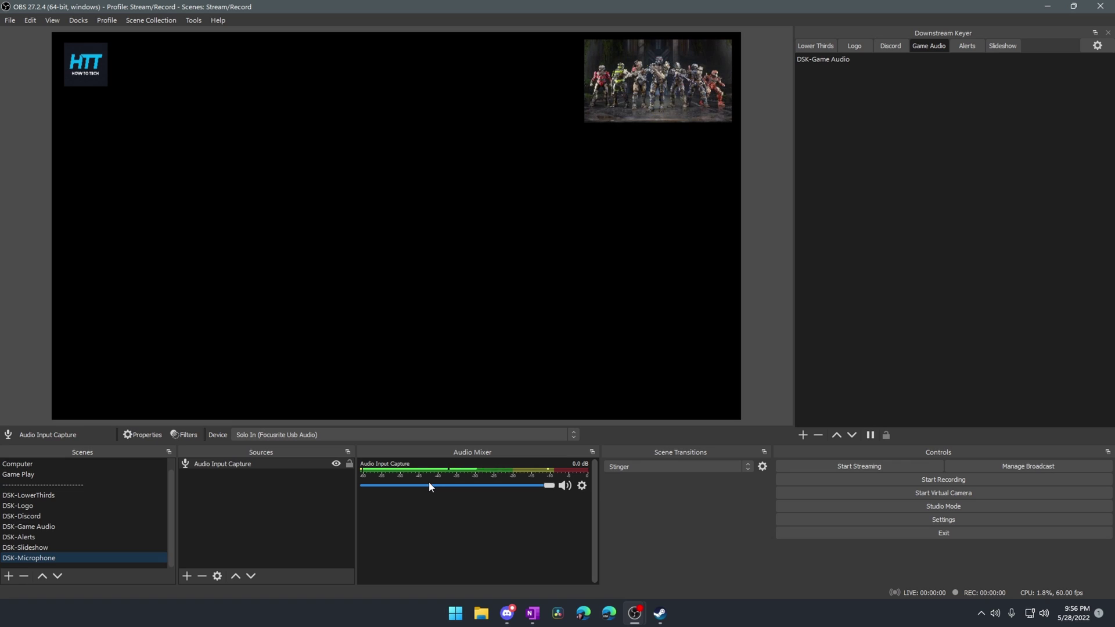
Set the Audio Input Capture to mono in Advanced Audio Properties.
left_click(582, 487)
left_click(534, 498)
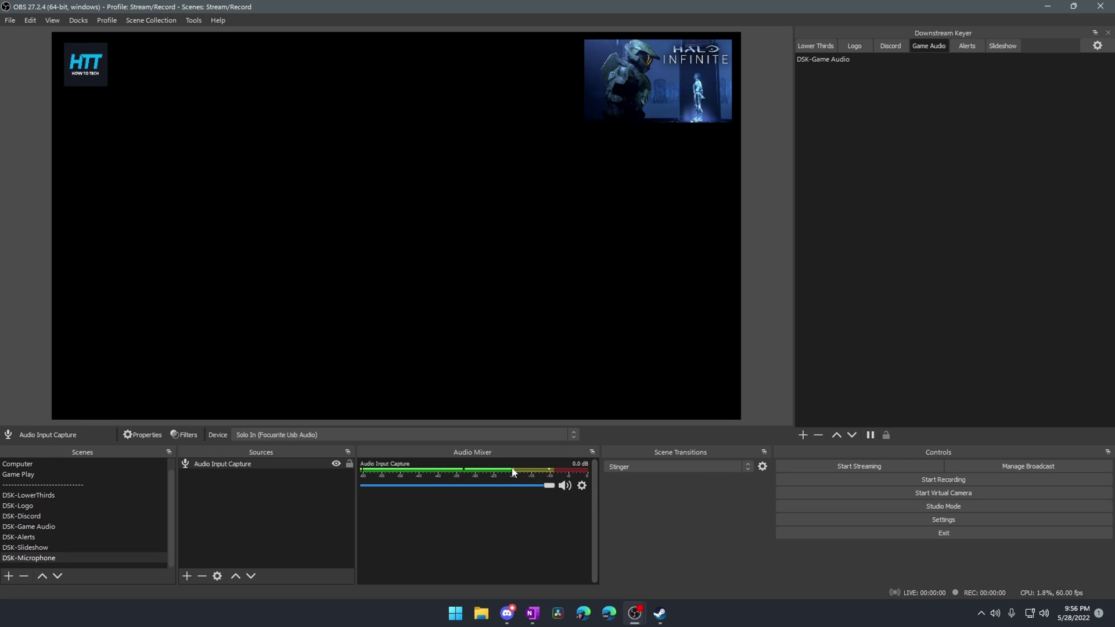
left_click(582, 487)
left_click(608, 479)
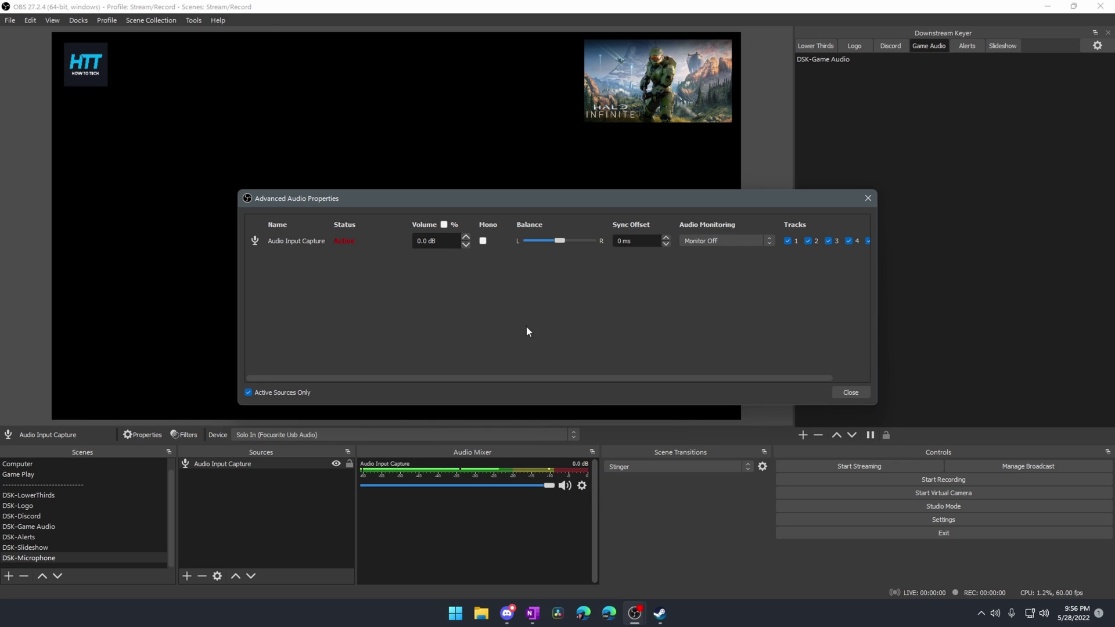
left_click(483, 241)
left_click(849, 393)
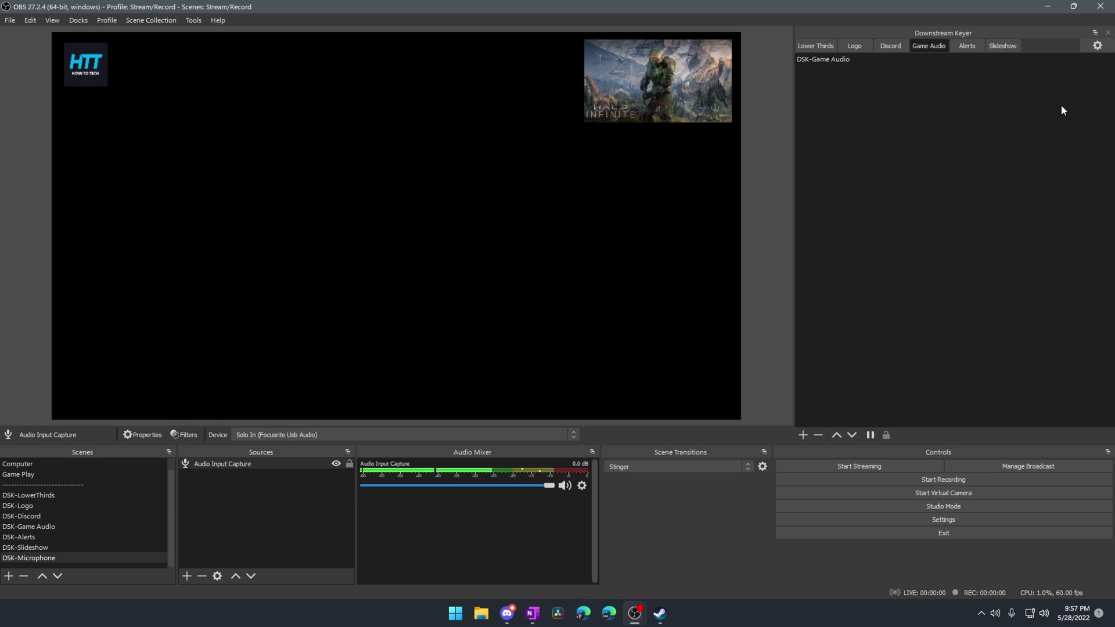
Add a new Downstream Keyer tab named Microphone.
left_click(1097, 45)
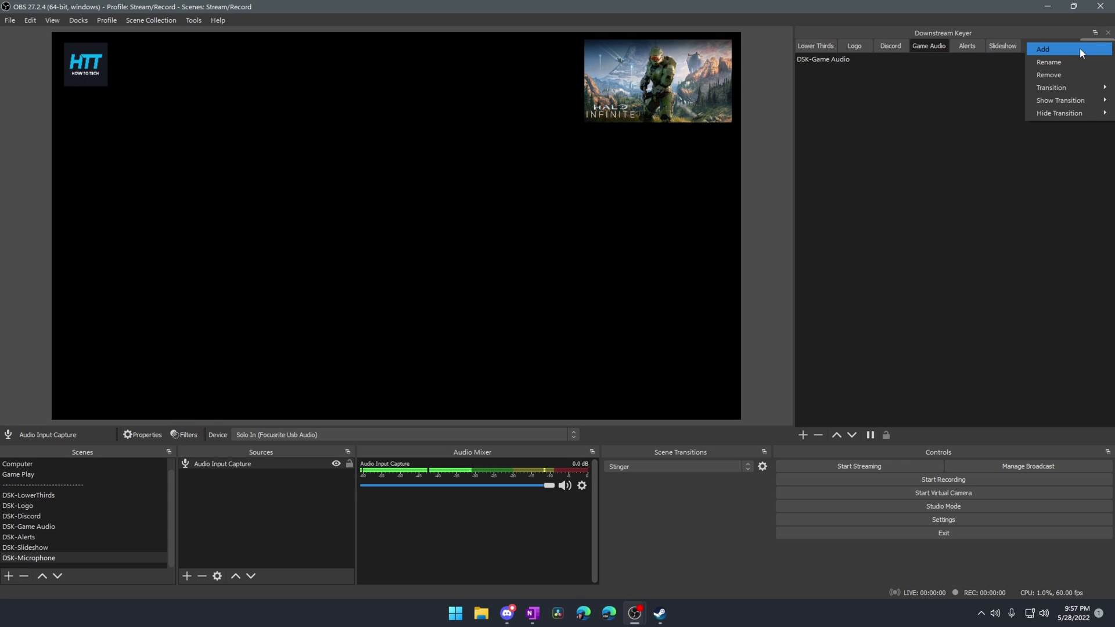
left_click(1079, 48)
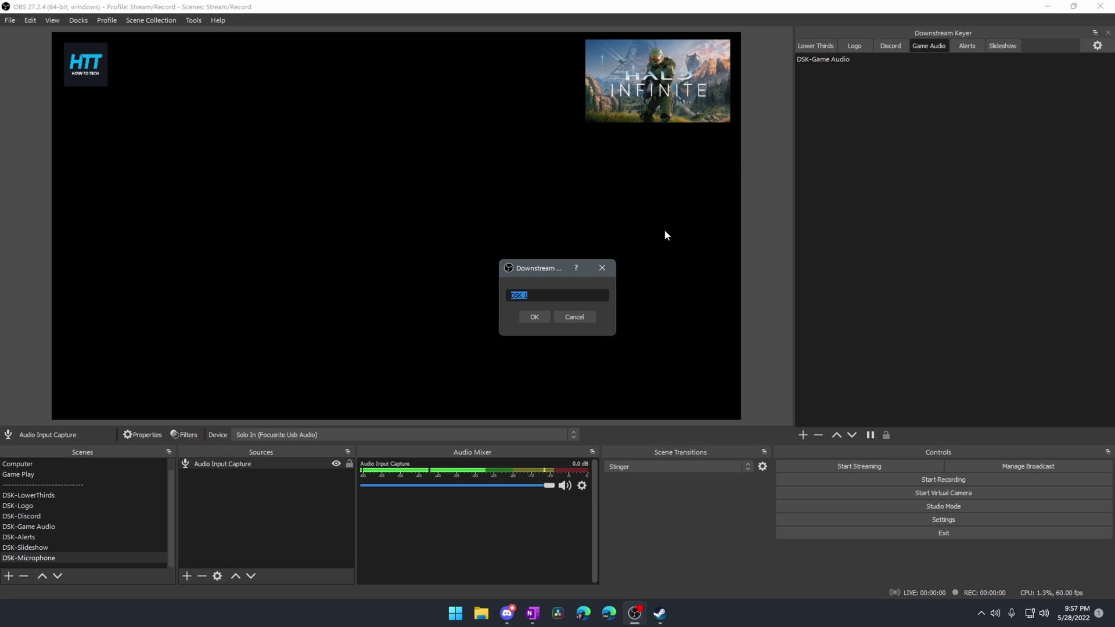
type("Mic")
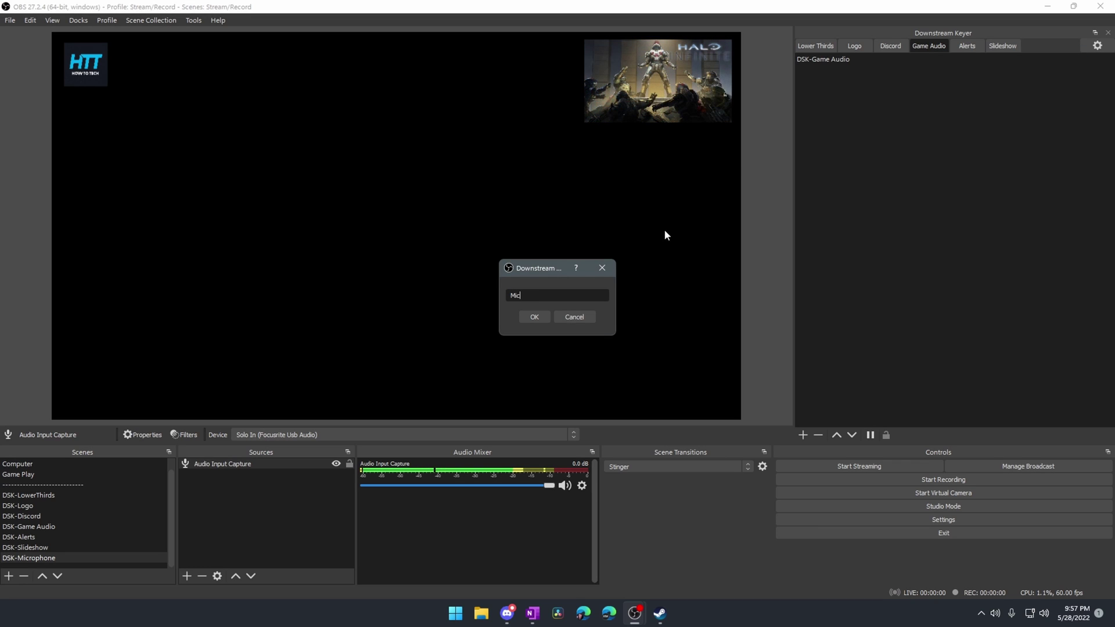
type("rophone")
key("Return")
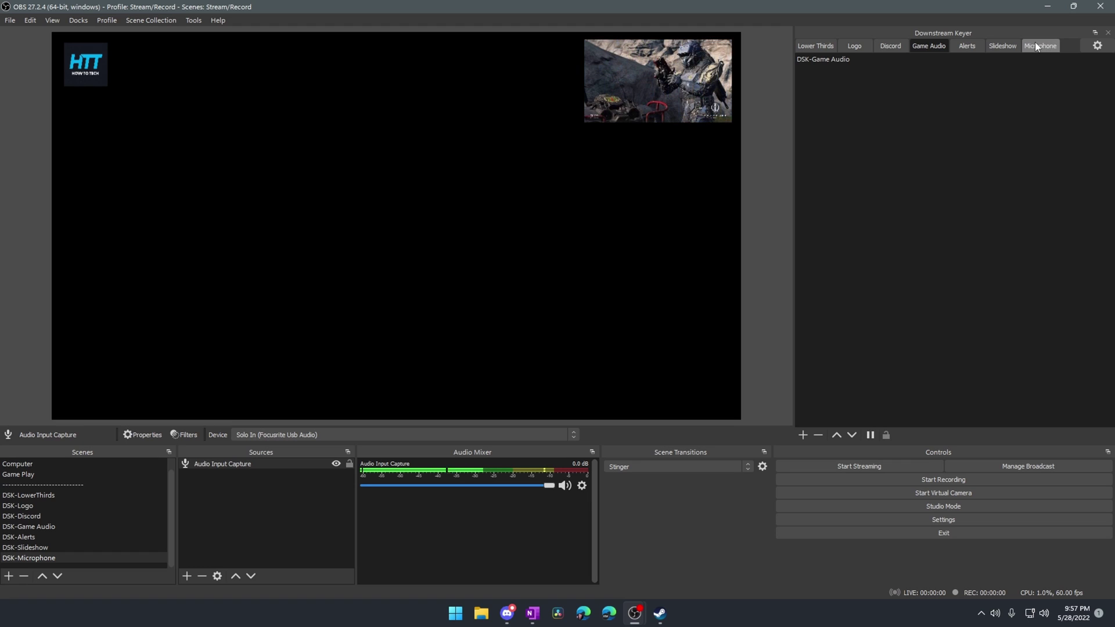
scroll(55, 506, "up", 1)
Add DSK-Microphone to the Microphone keyer and activate it over the Computer scene.
left_click(44, 474)
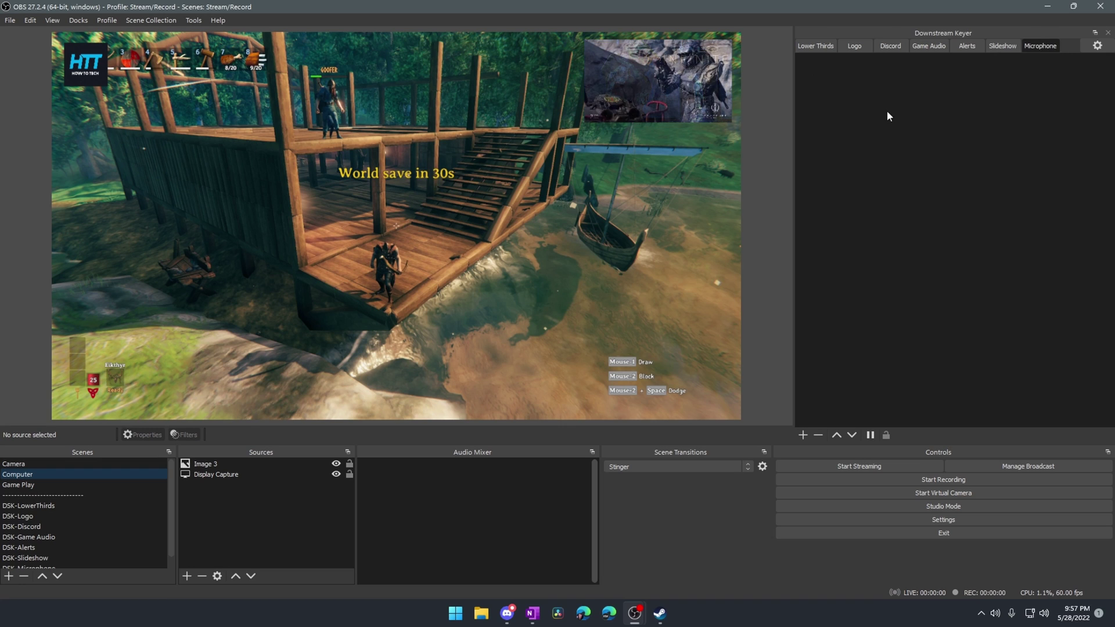
scroll(54, 517, "down", 1)
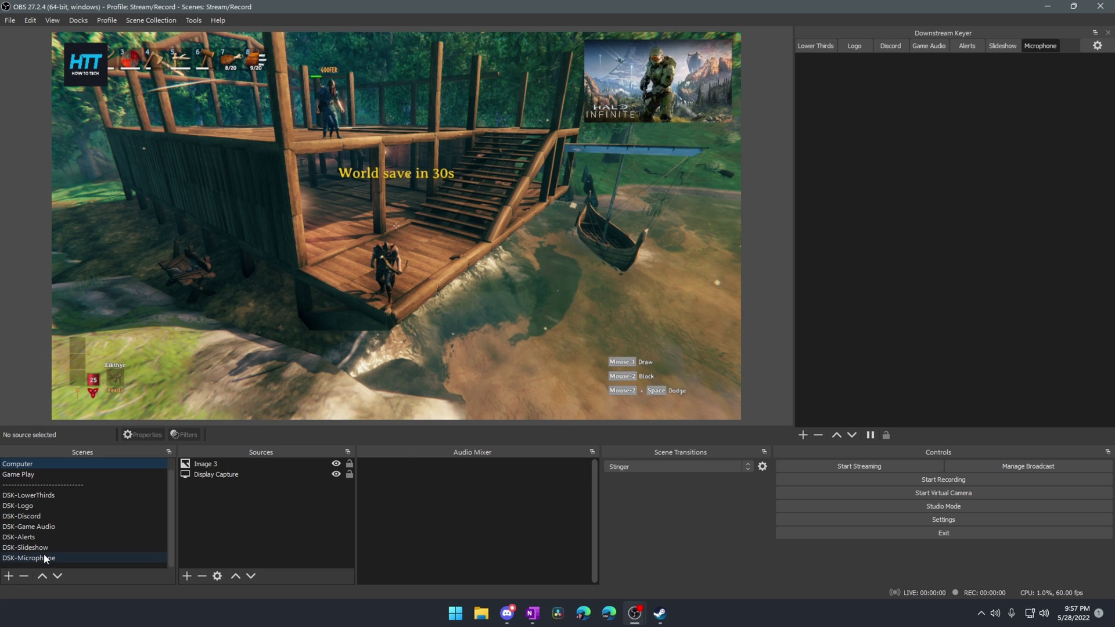
left_click(45, 556)
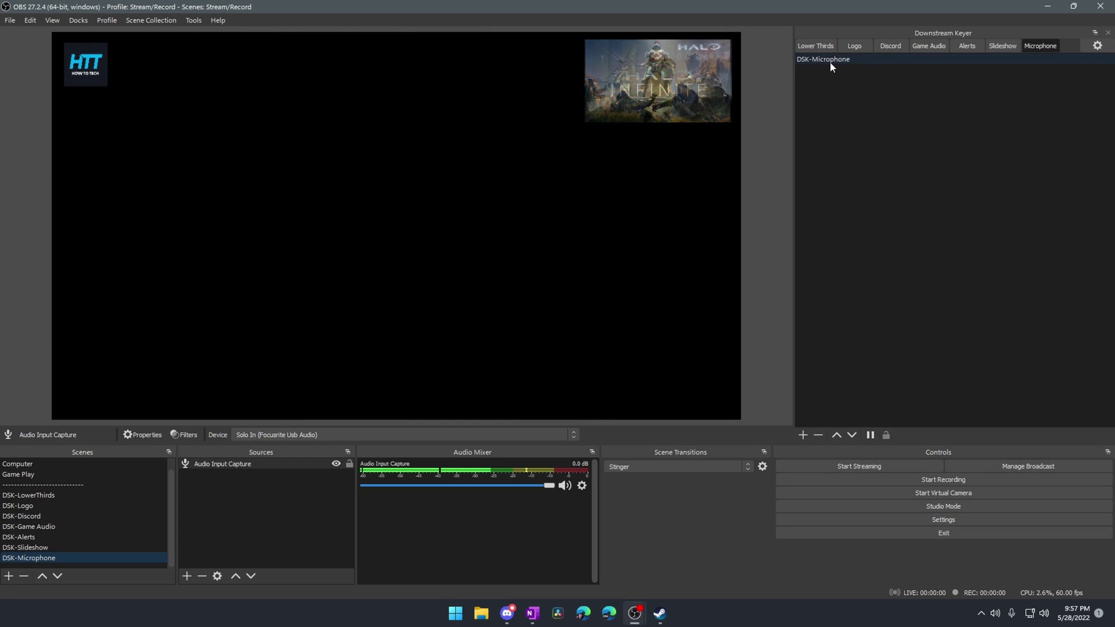
scroll(53, 488, "up", 1)
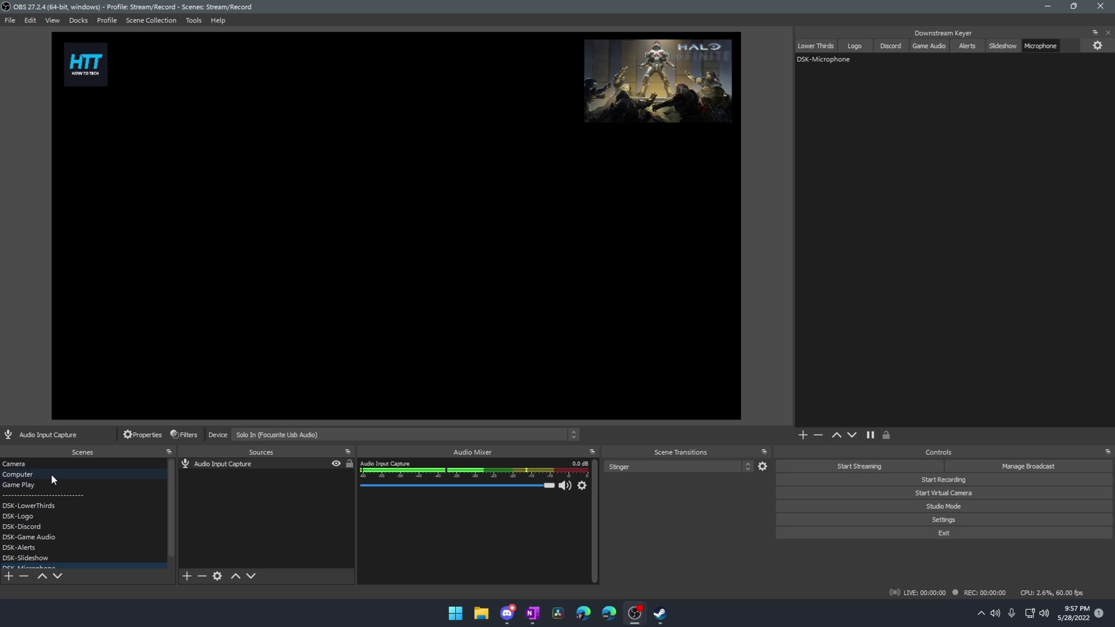
left_click(51, 474)
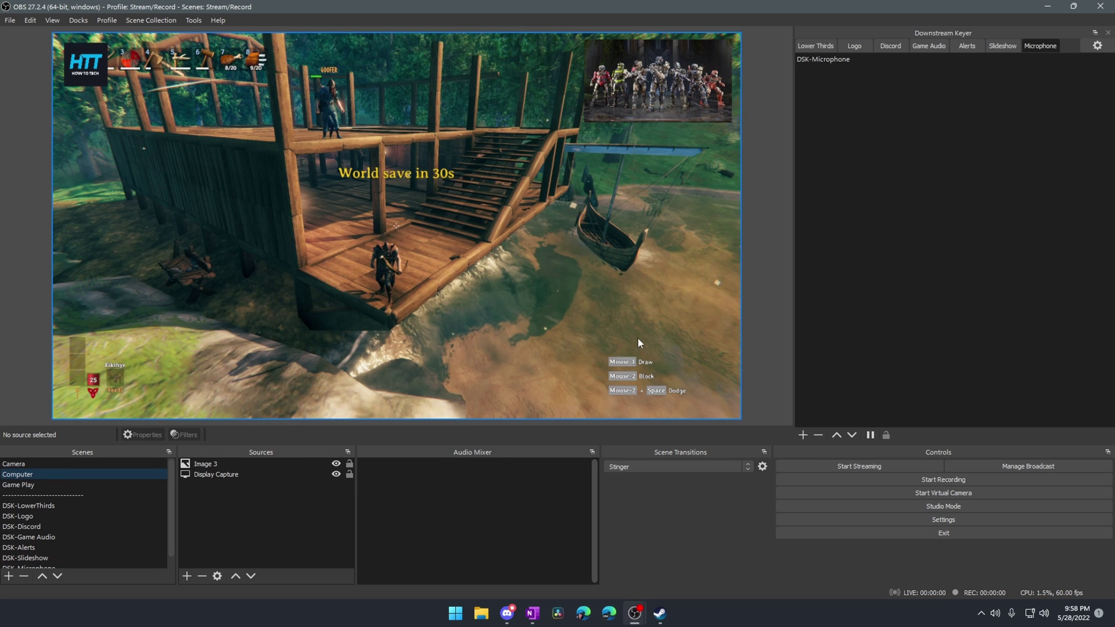
left_click(848, 59)
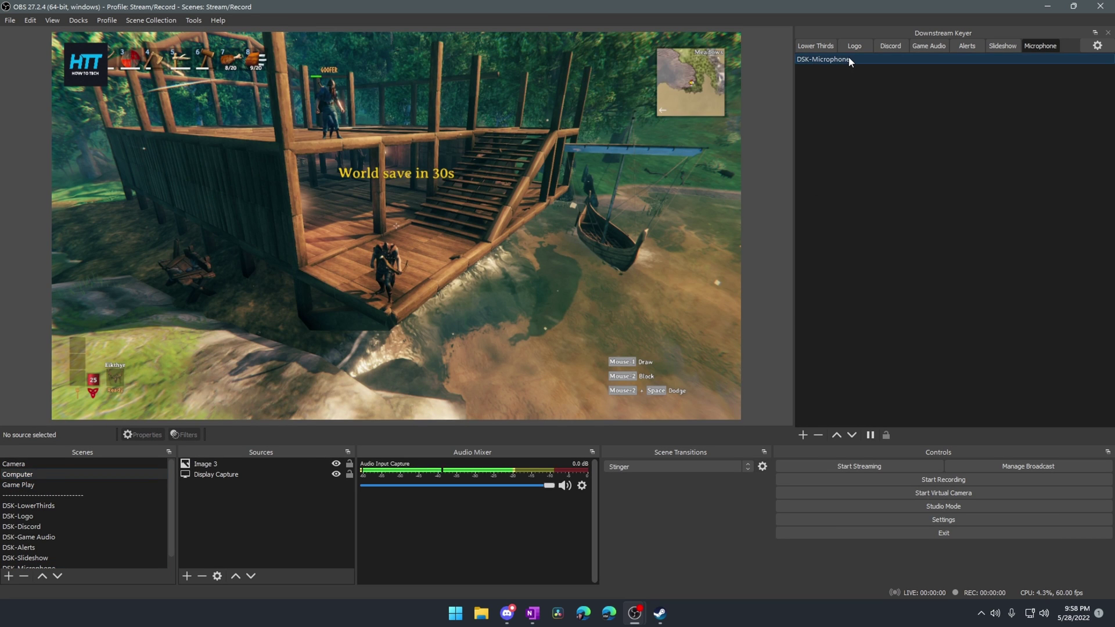